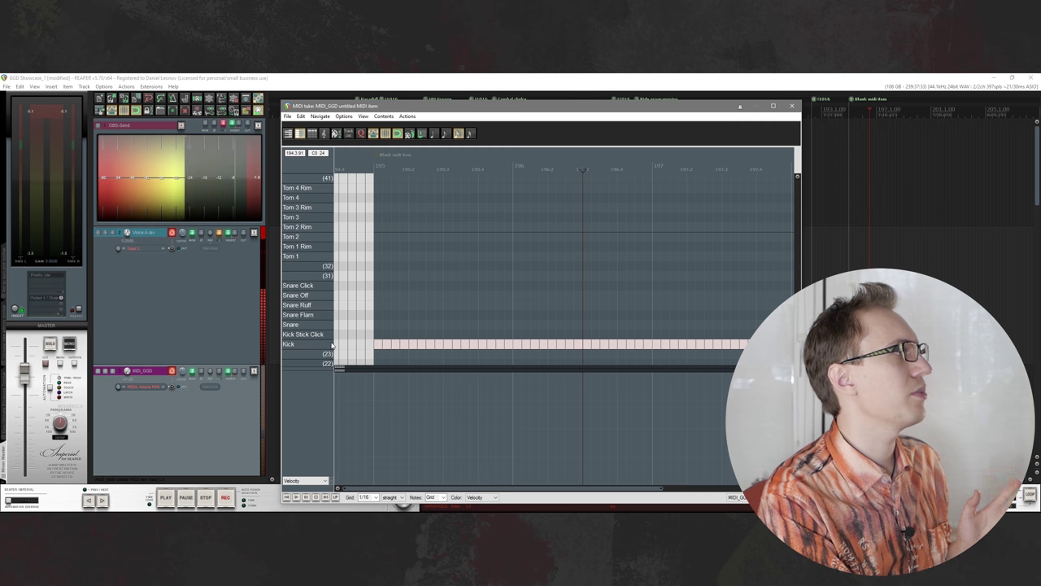
Draw a 1/16 note in the Snare row on the second sixteenth of measure 195 and play it back
click(314, 209)
click(313, 190)
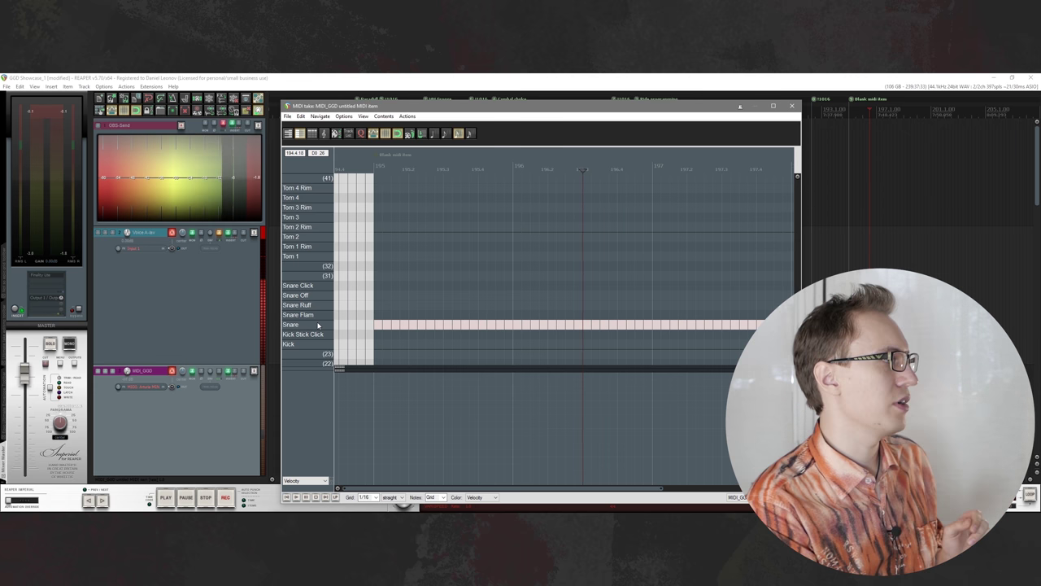
click(351, 324)
click(389, 325)
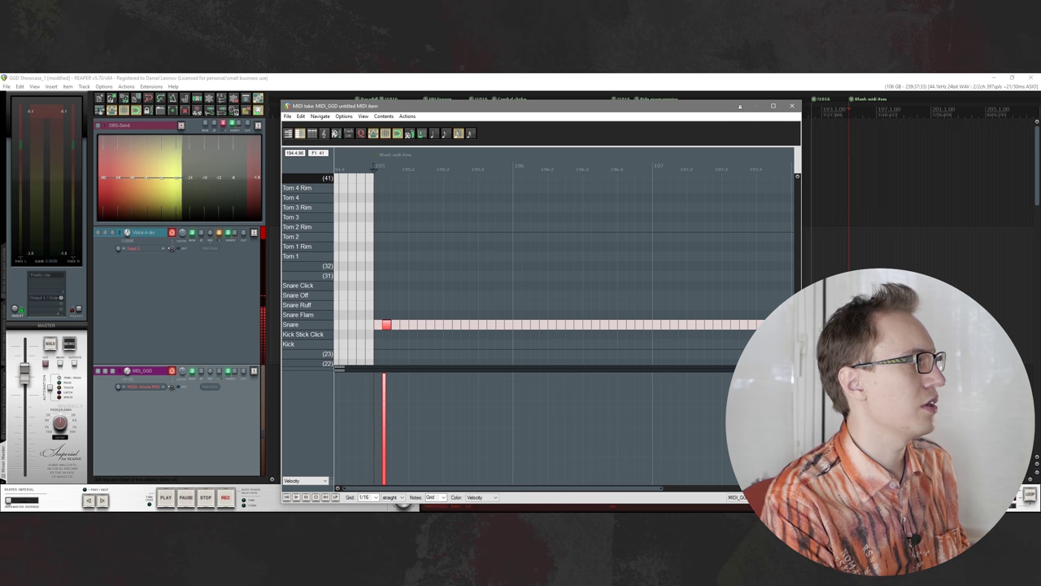
key(space)
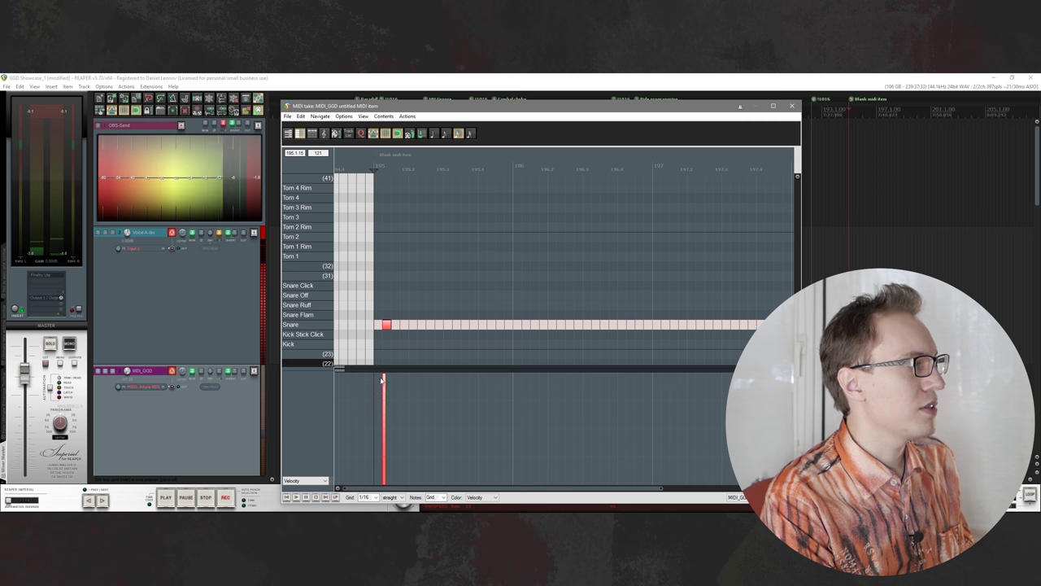
Lower the snare note's velocity to less than half, play it back, and delete the note
drag(384, 379, 388, 449)
key(space)
key(space)
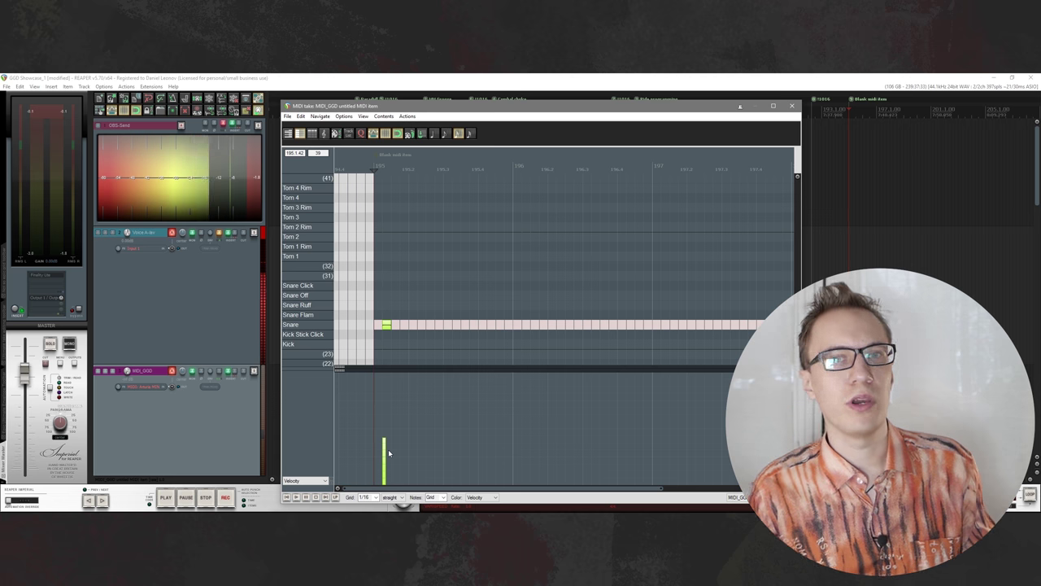
key(Delete)
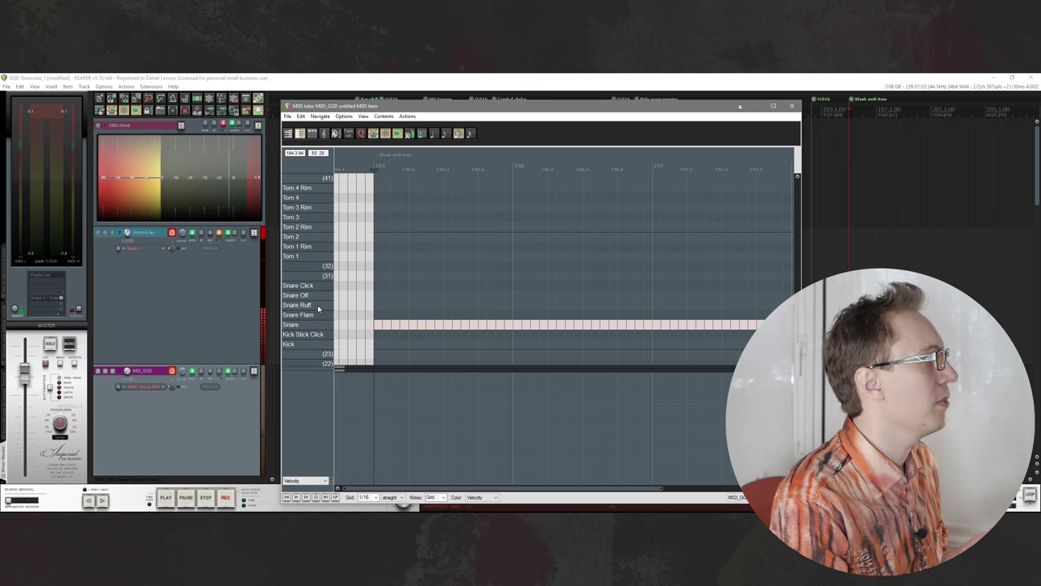
Audition the Snare Flam, Snare Ruff, Snare, Snare Off and Snare Click articulations in the drum map
key(Up)
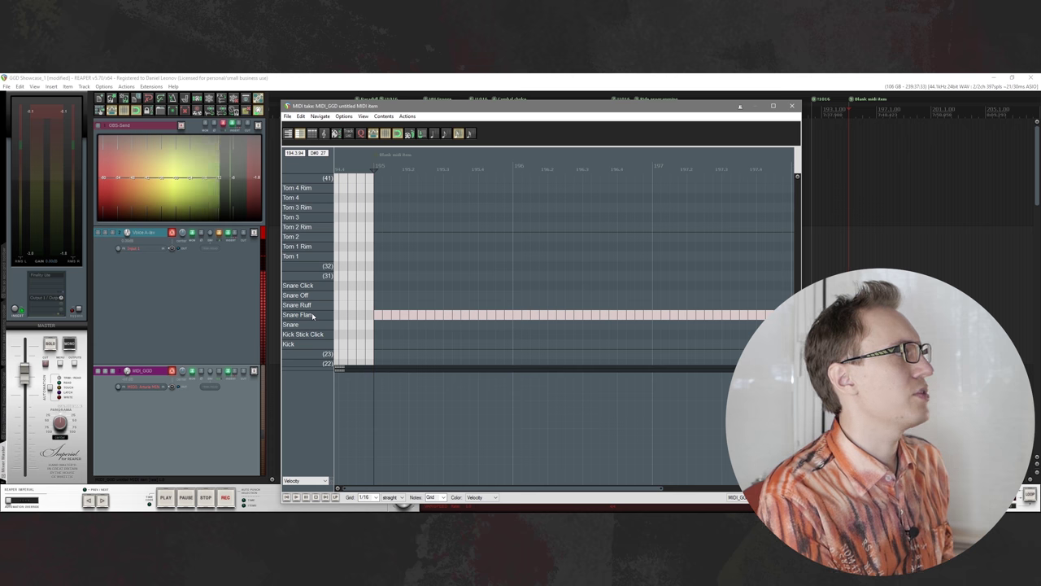
key(Up)
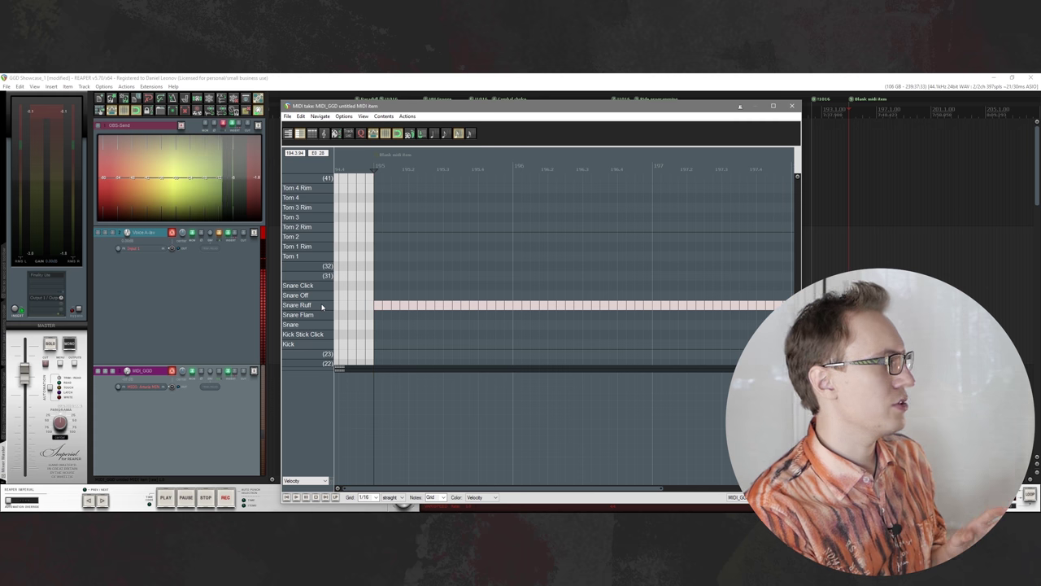
click(286, 328)
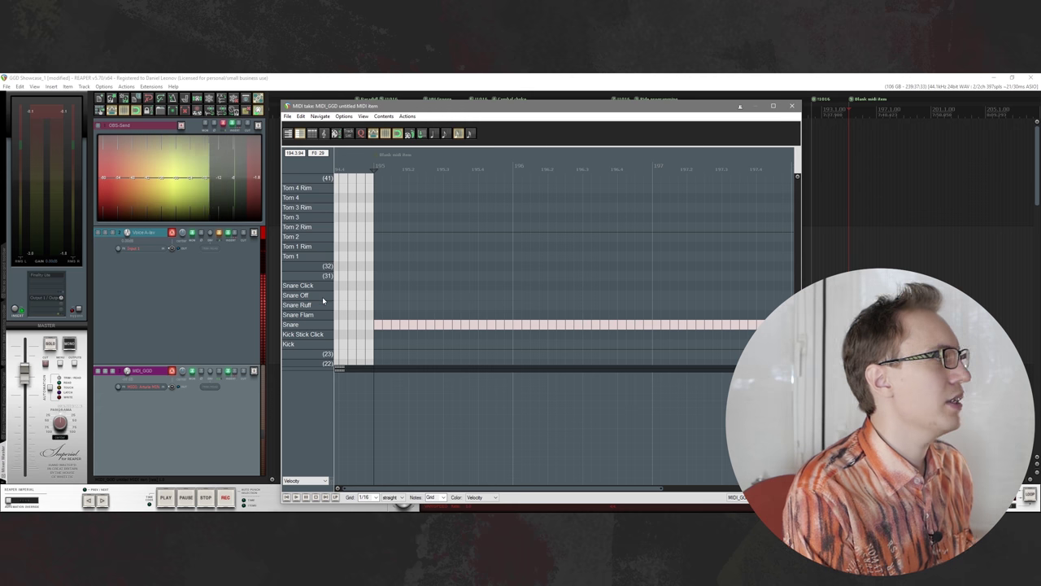
key(Up)
key(Up)
key(Up)
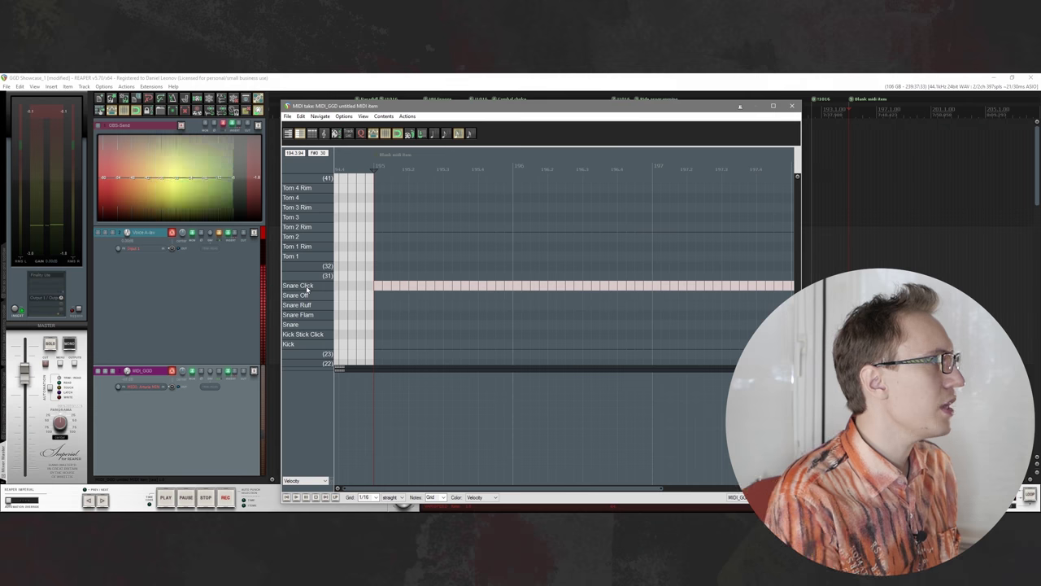
Audition the Tom 1 Rim, Tom 1 and Tom 2 articulations
scroll(307, 289, up, 2)
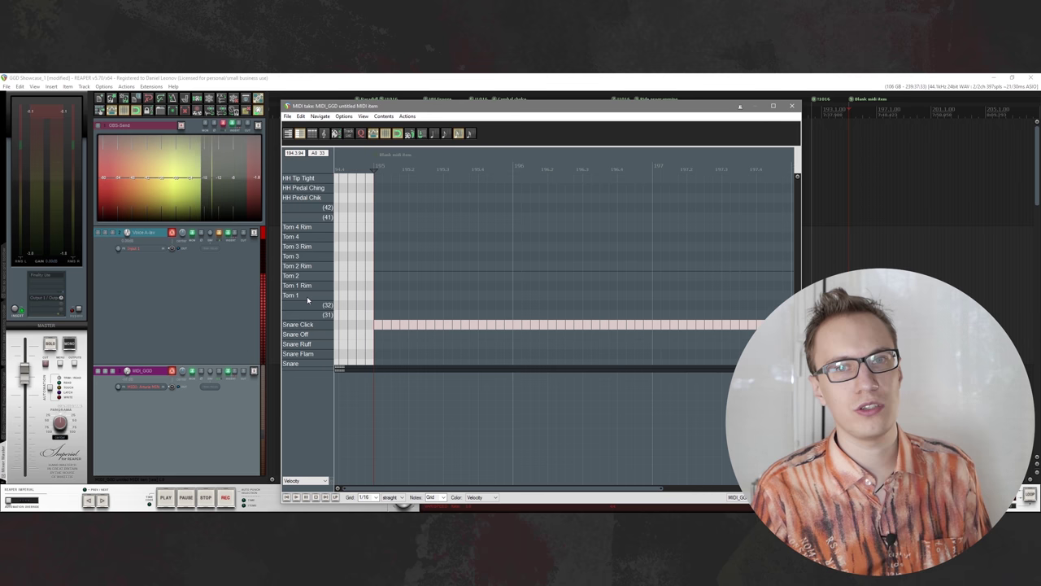
click(324, 287)
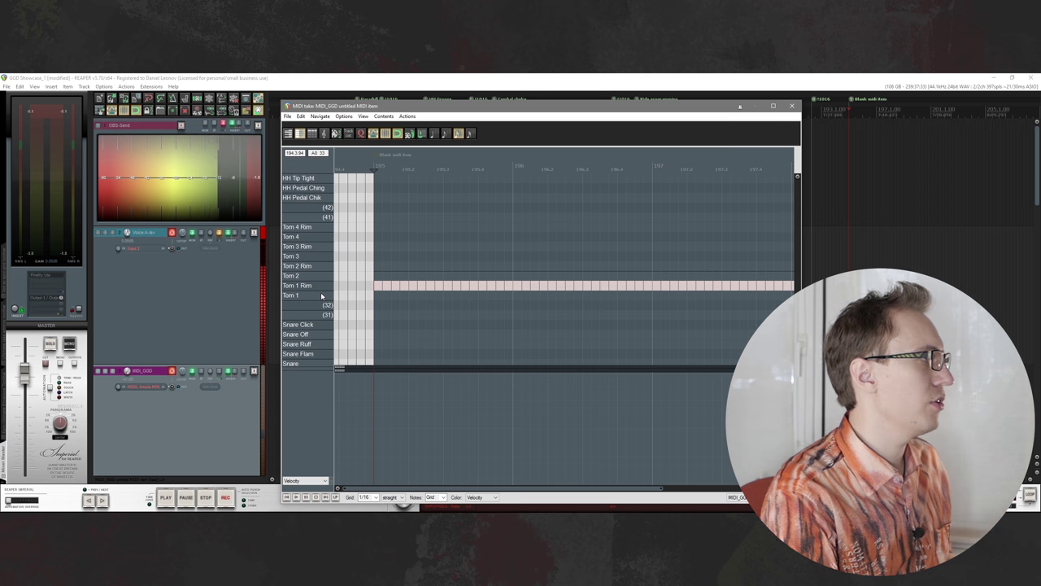
key(Down)
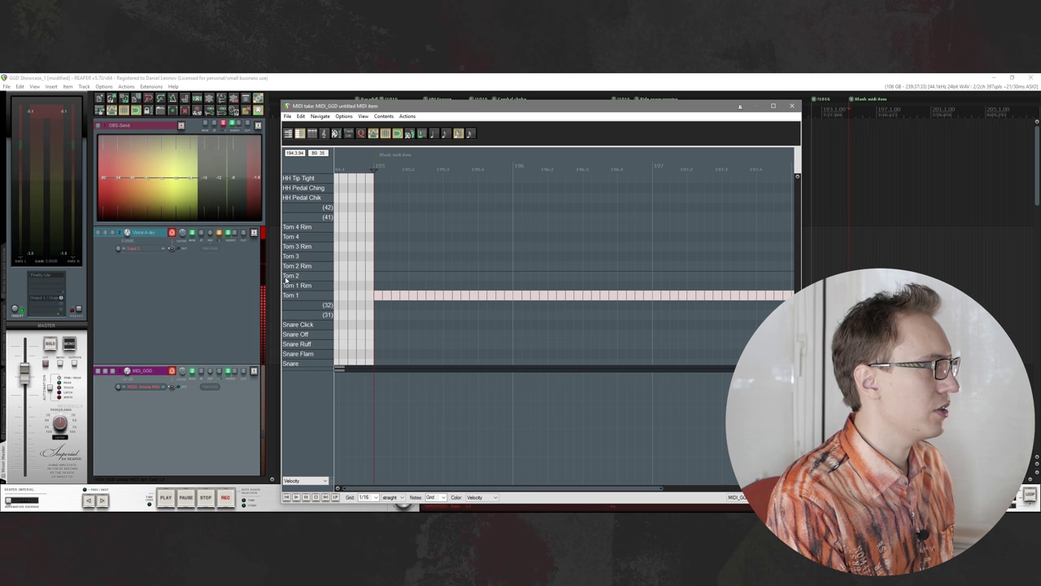
key(Up)
key(Up)
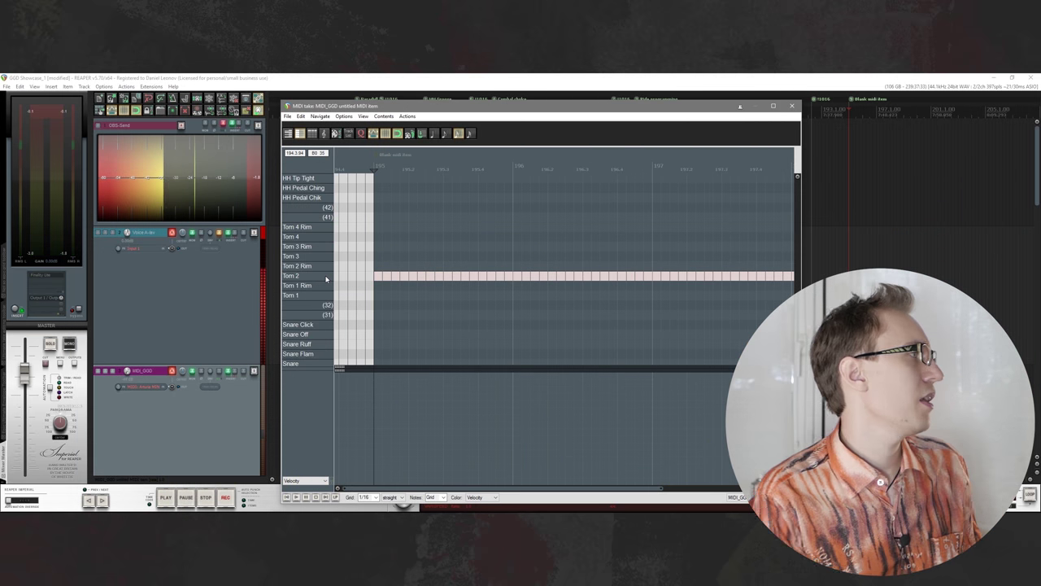
Enlarge the note area above the velocity lane and audition the hi-hat pedal articulations, including HH Pedal Ching
scroll(326, 279, up, 5)
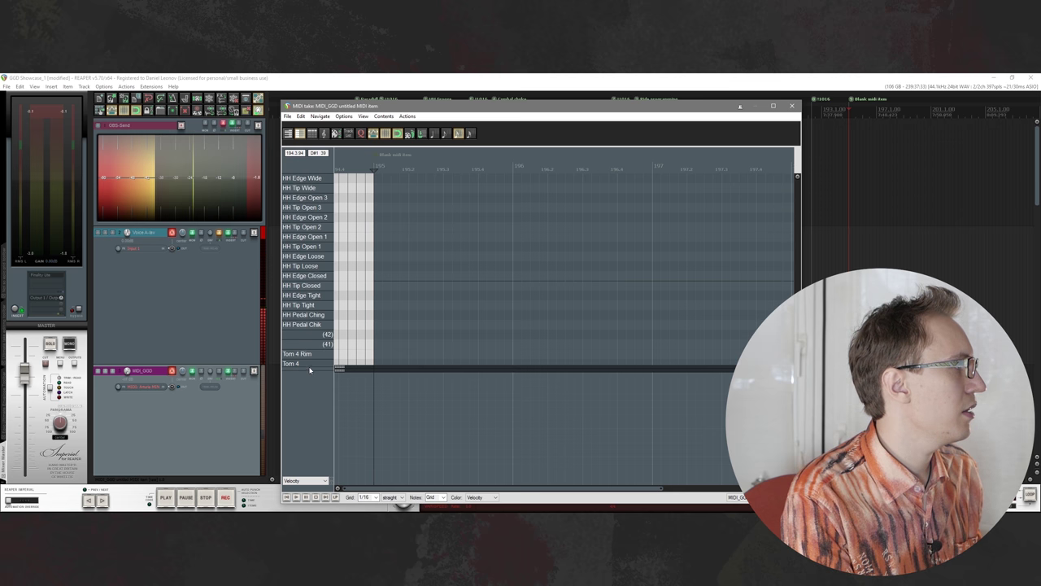
drag(309, 370, 309, 400)
scroll(309, 366, up, 1)
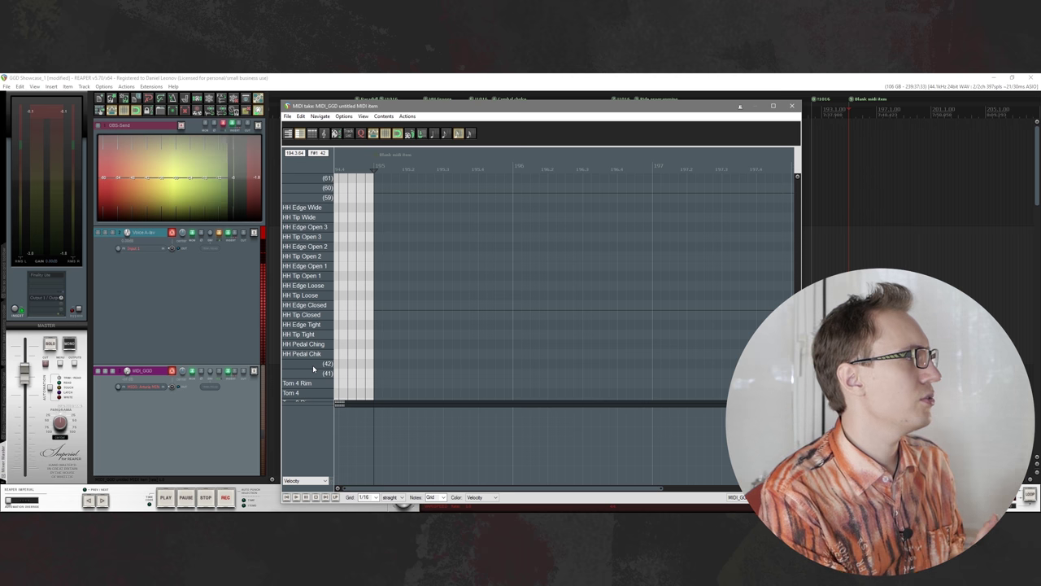
key(ctrl+v)
key(Up)
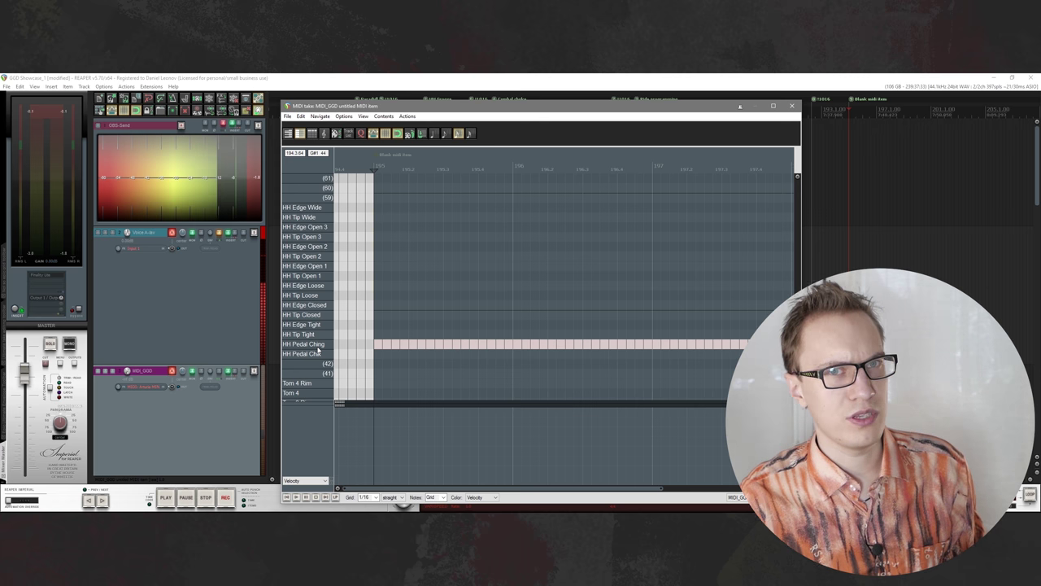
Audition the left crash cymbal's Crash L, Crash L Bell and Crash L Choke articulations
scroll(318, 350, up, 4)
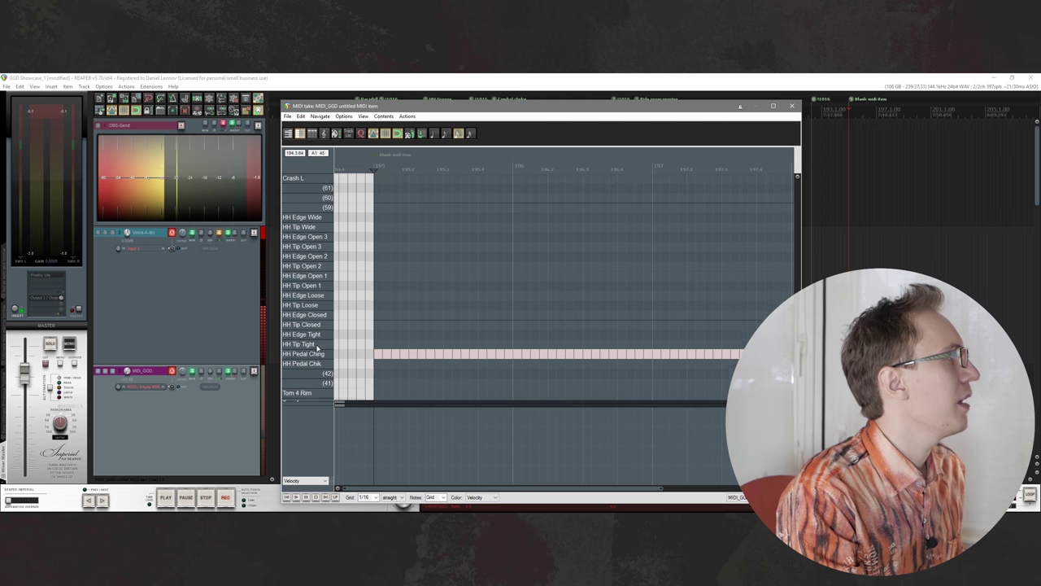
scroll(305, 336, up, 2)
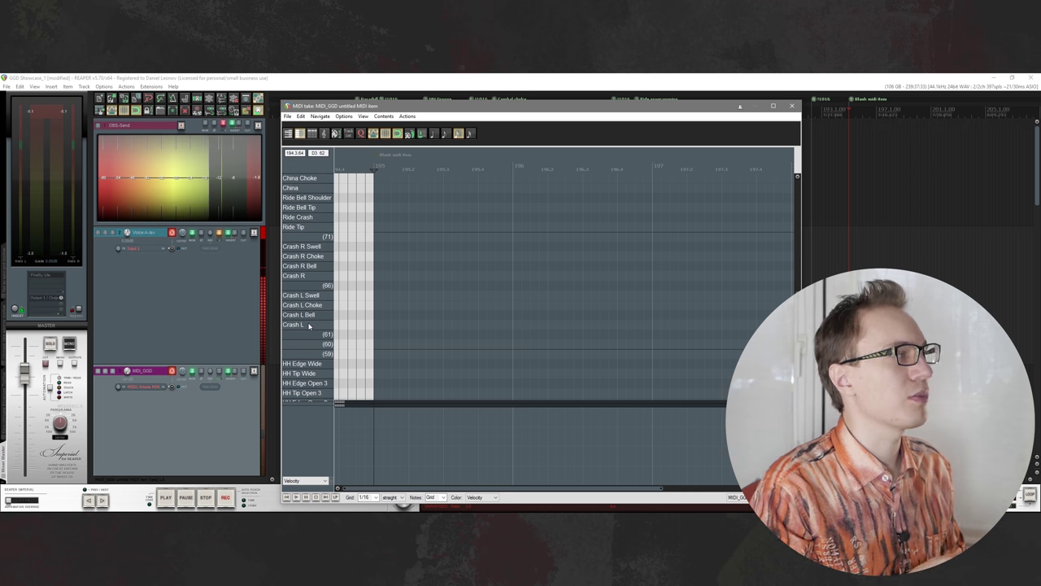
click(319, 326)
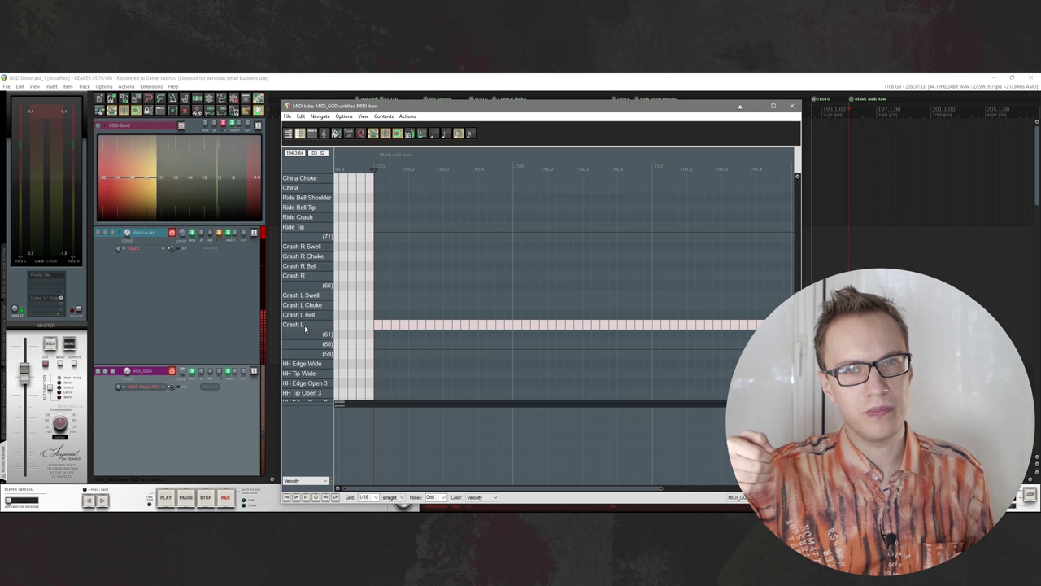
key(Up)
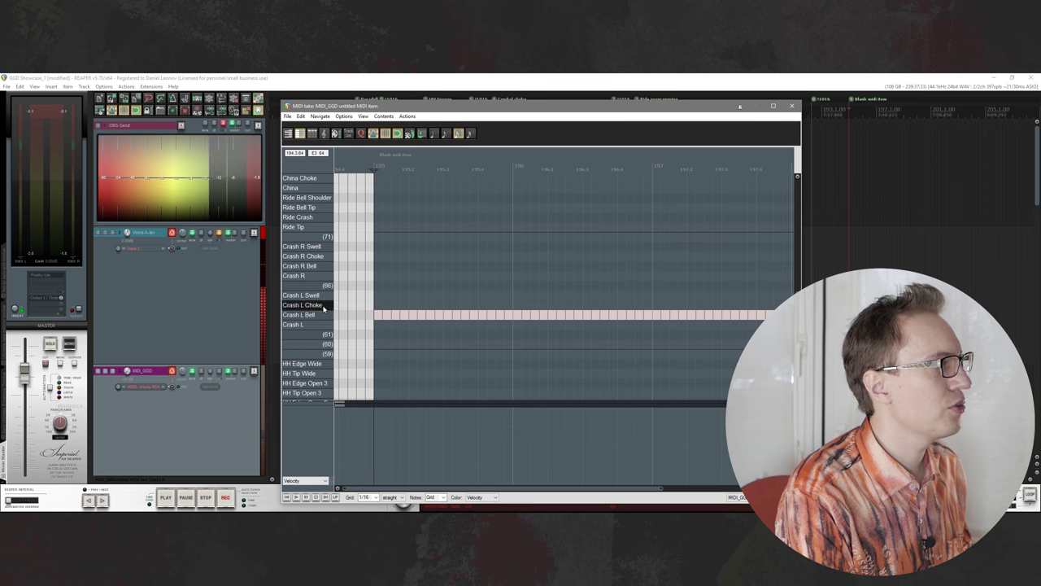
key(Up)
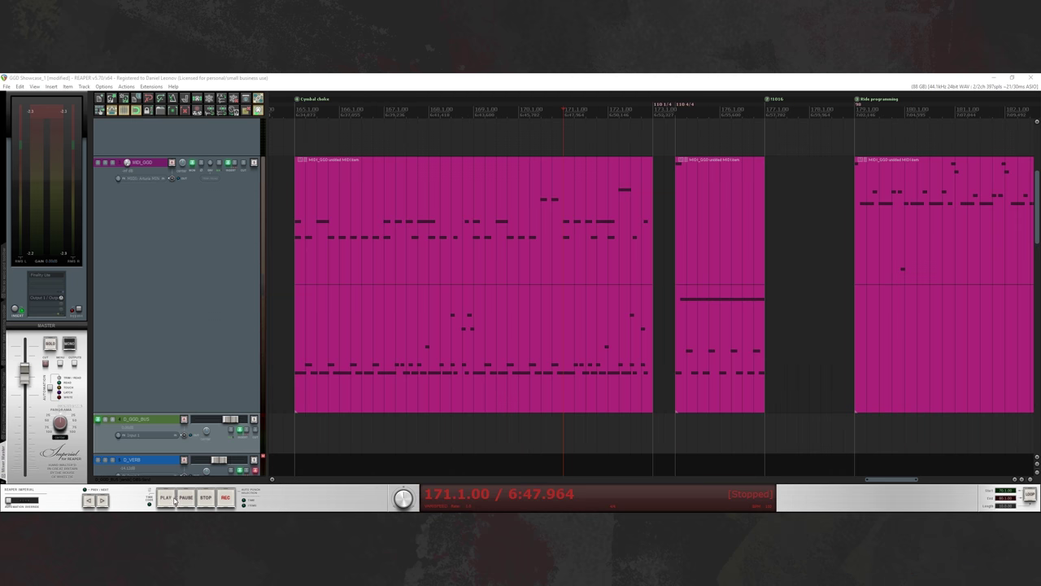
Play the Cymbal choke example from measure 171 and audition the Crash L Swell and Crash R Swell articulations
click(166, 497)
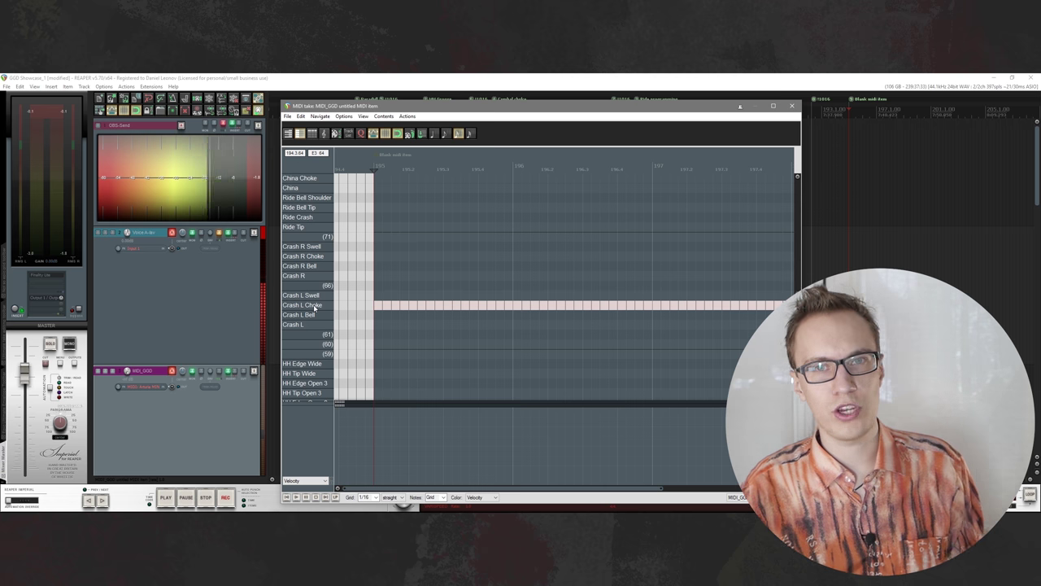
click(305, 296)
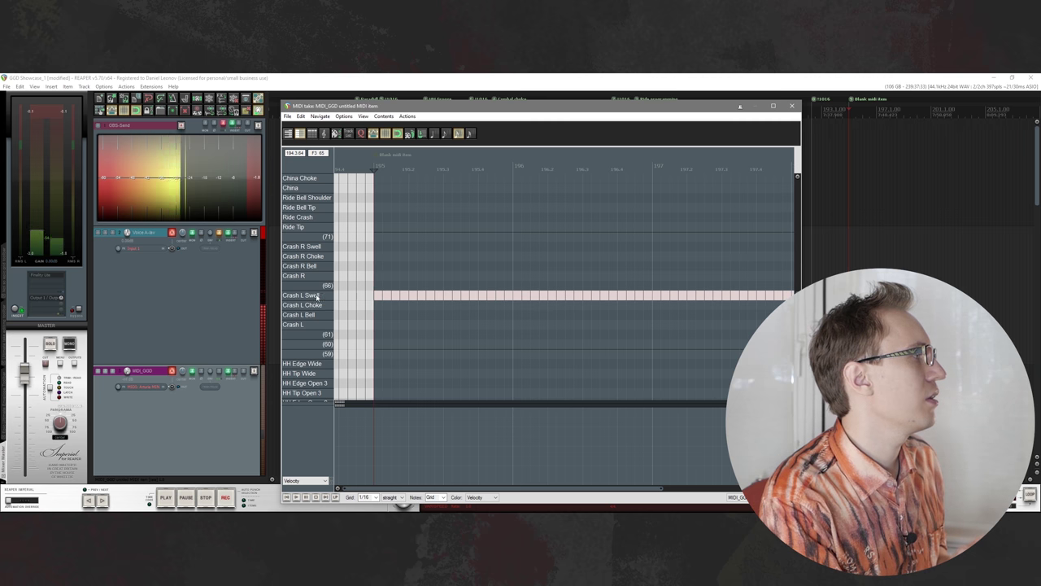
click(307, 247)
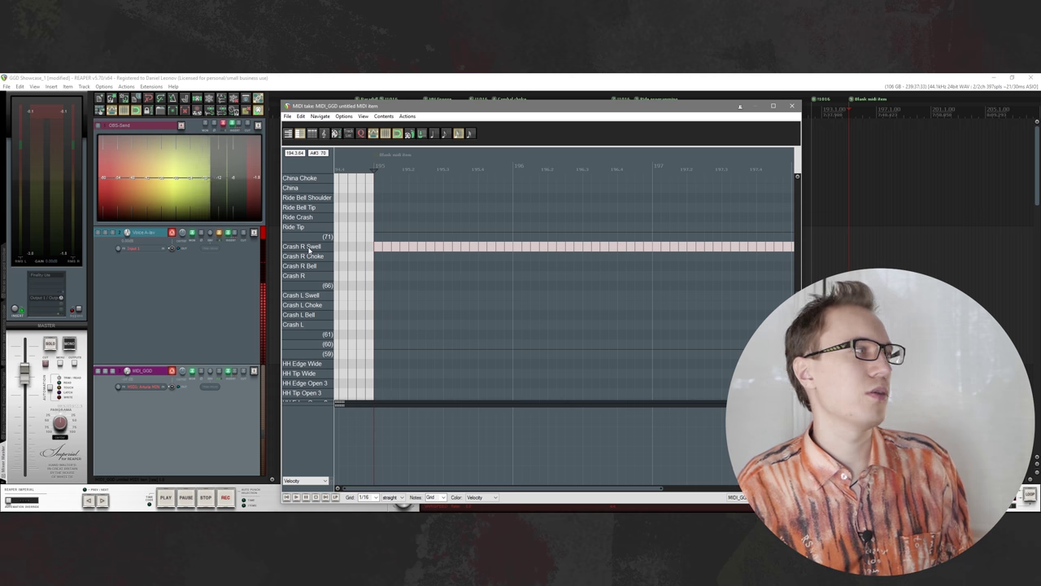
Play the Ride programming example from measure 179 and audition Ride Tip, Ride Bell Tip, Ride Bell Shoulder and Ride Crash
scroll(309, 250, up, 1)
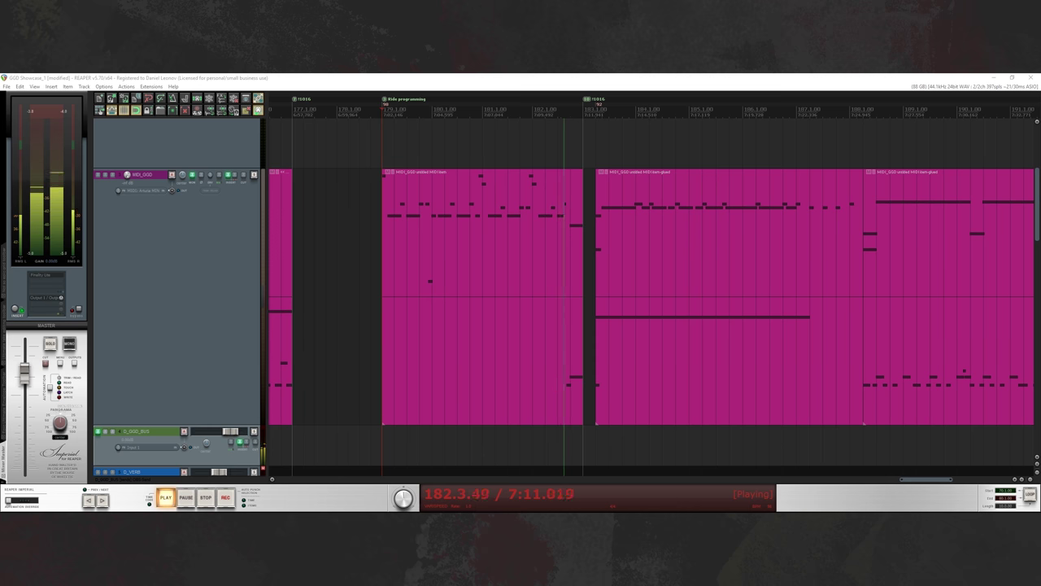
key(space)
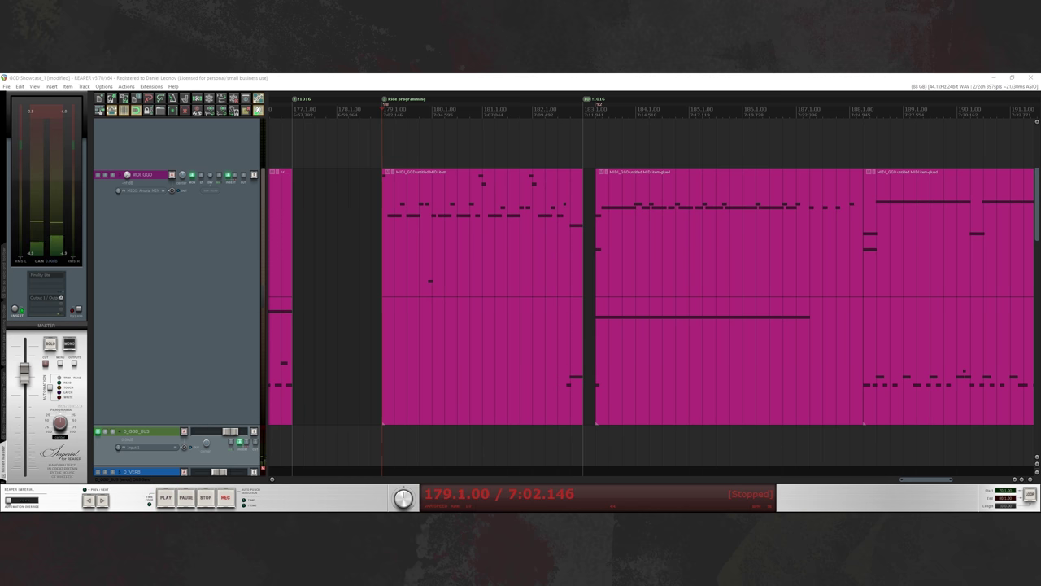
key(space)
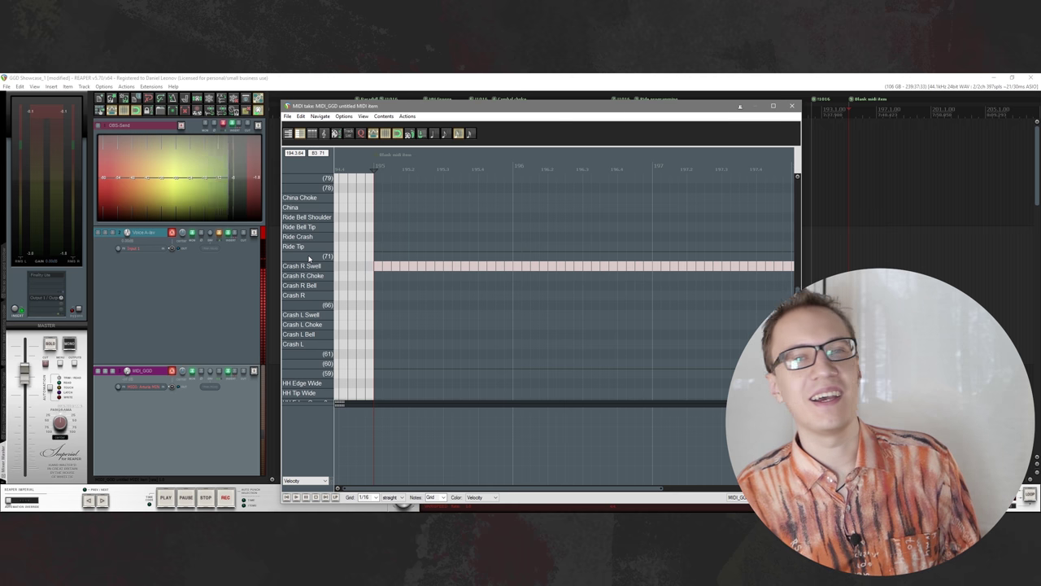
click(313, 248)
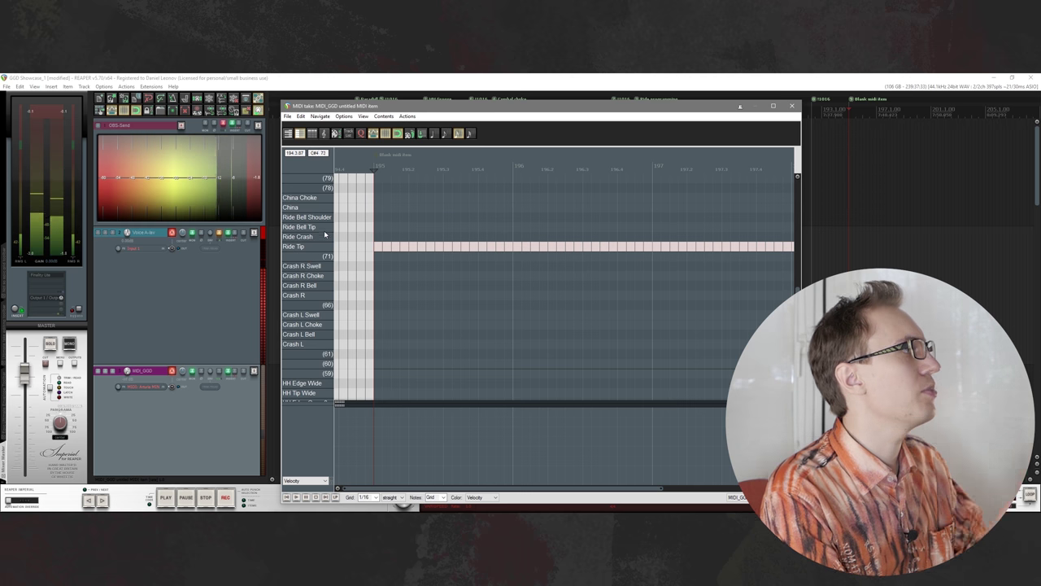
click(319, 227)
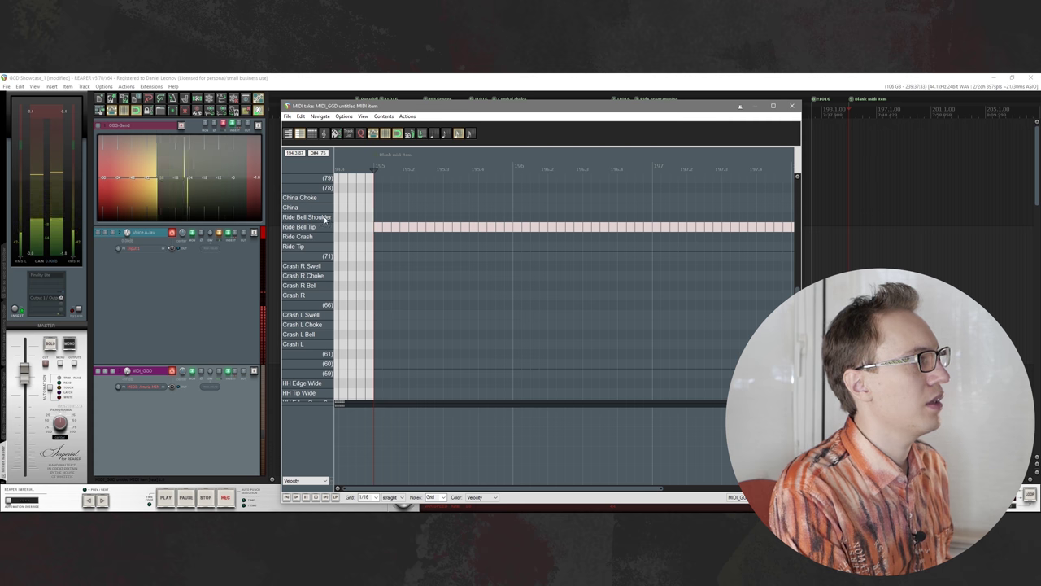
click(303, 218)
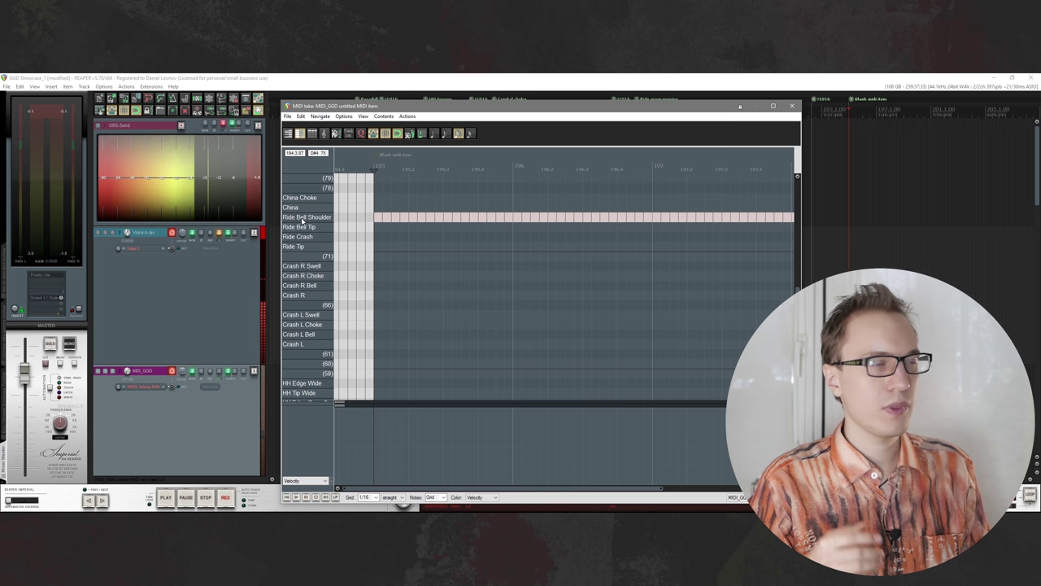
click(295, 249)
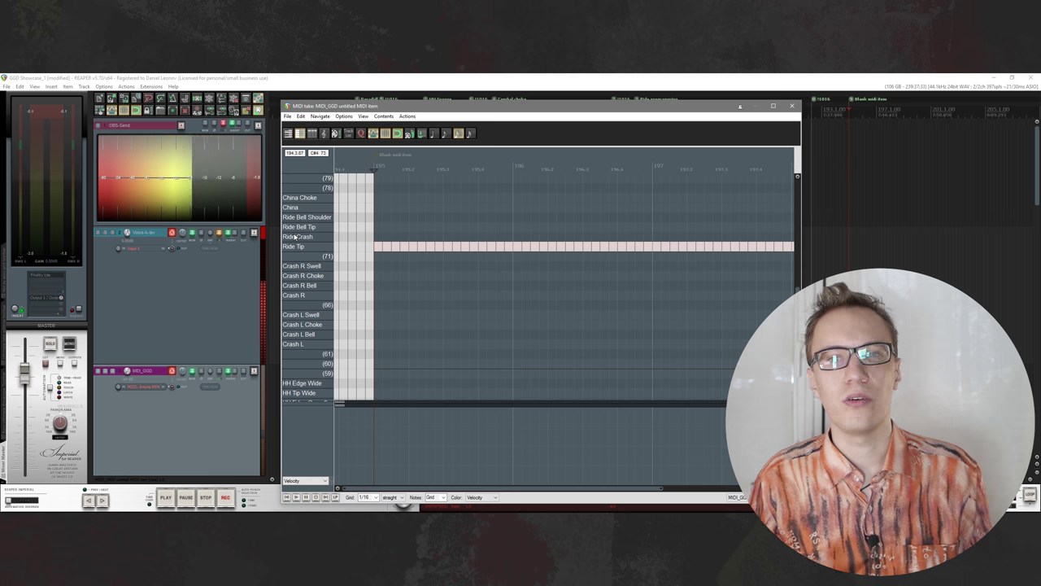
click(309, 237)
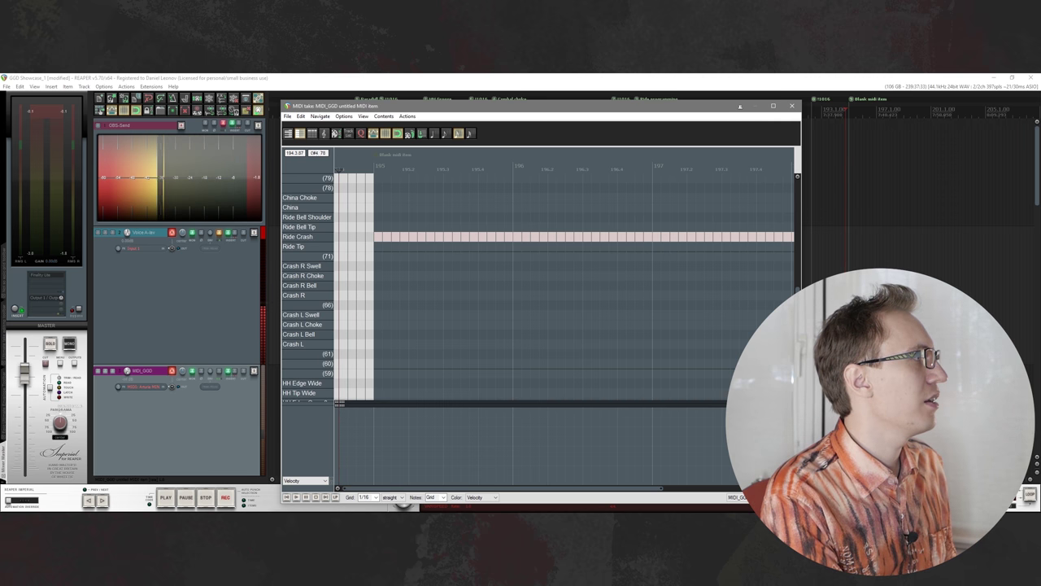
Audition the China and China Choke articulations and bring the stack and splash rows into view
click(321, 209)
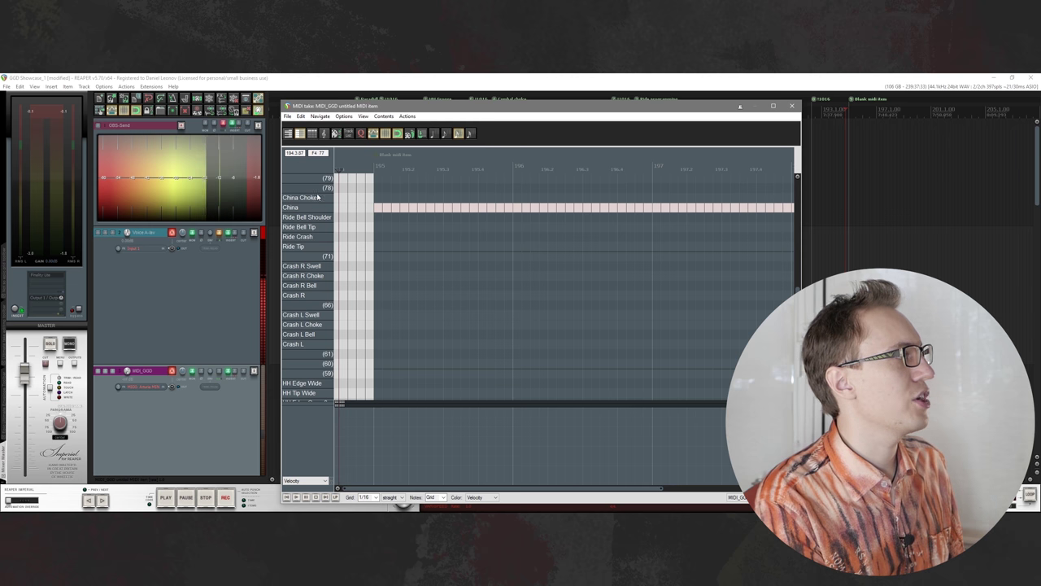
key(Up)
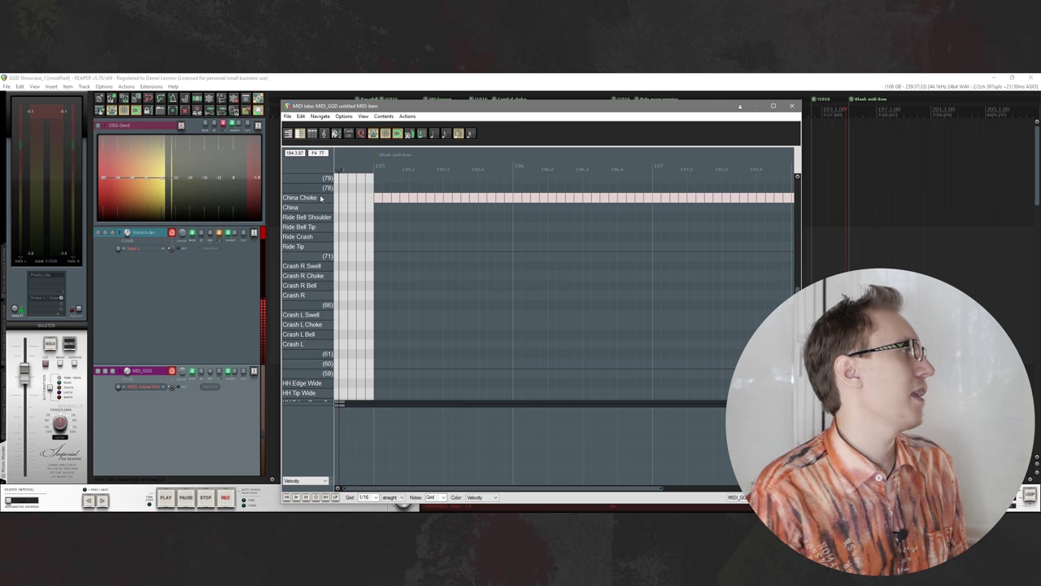
scroll(321, 199, up, 3)
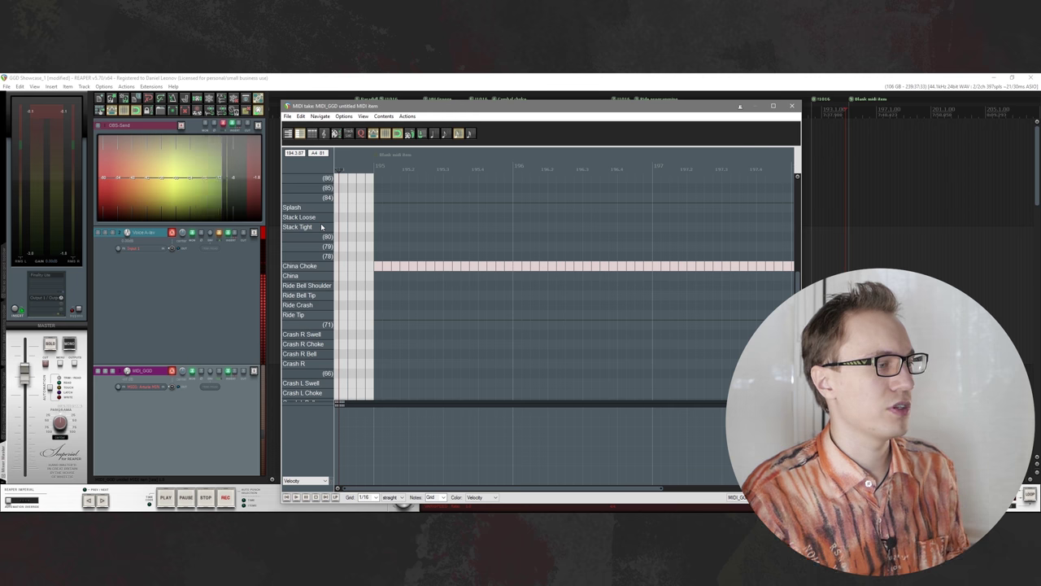
Audition the Stack Loose, Stack Tight and Splash articulations
click(314, 217)
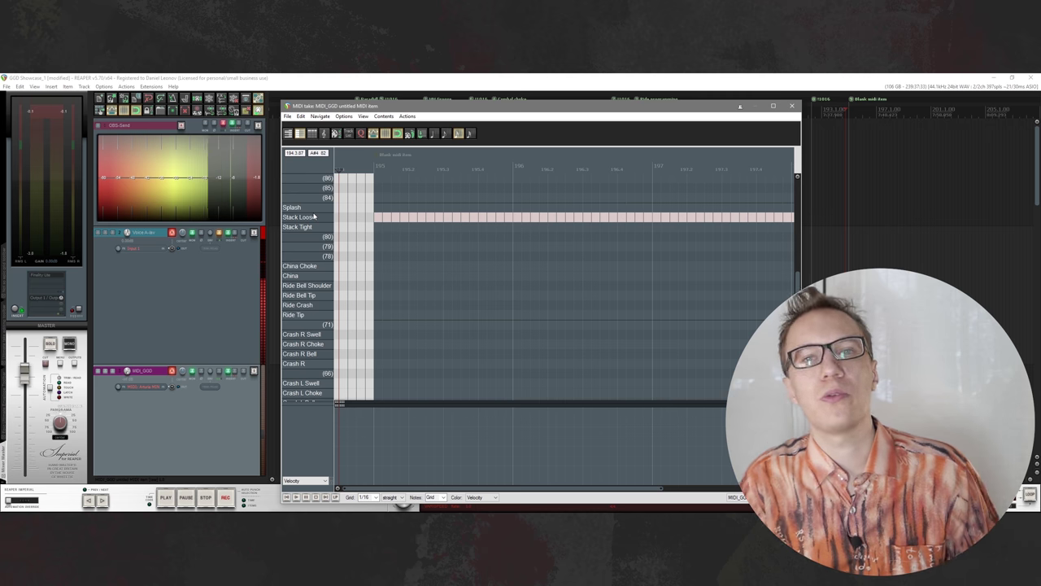
key(Down)
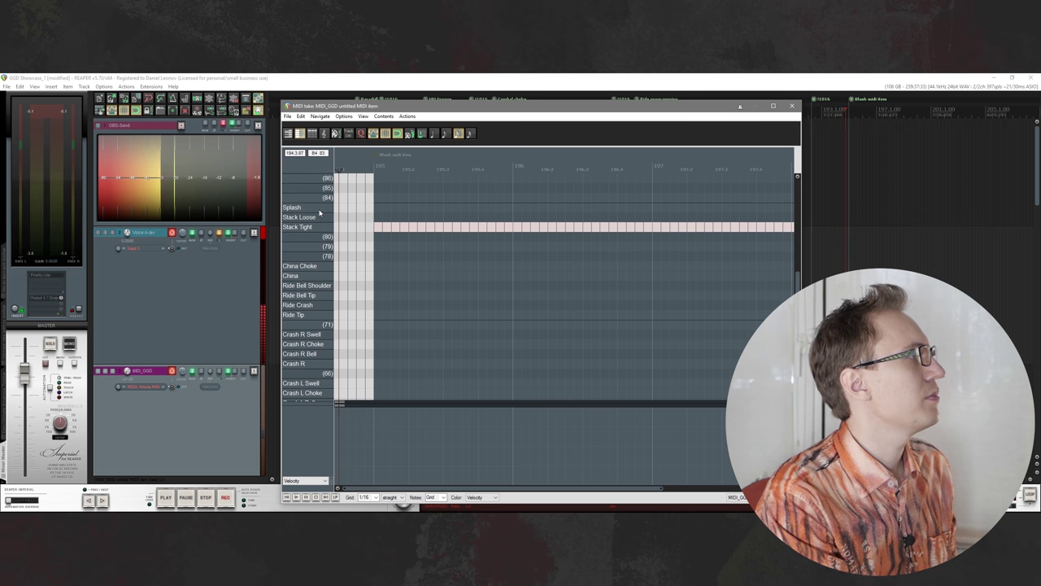
key(Up)
key(Up)
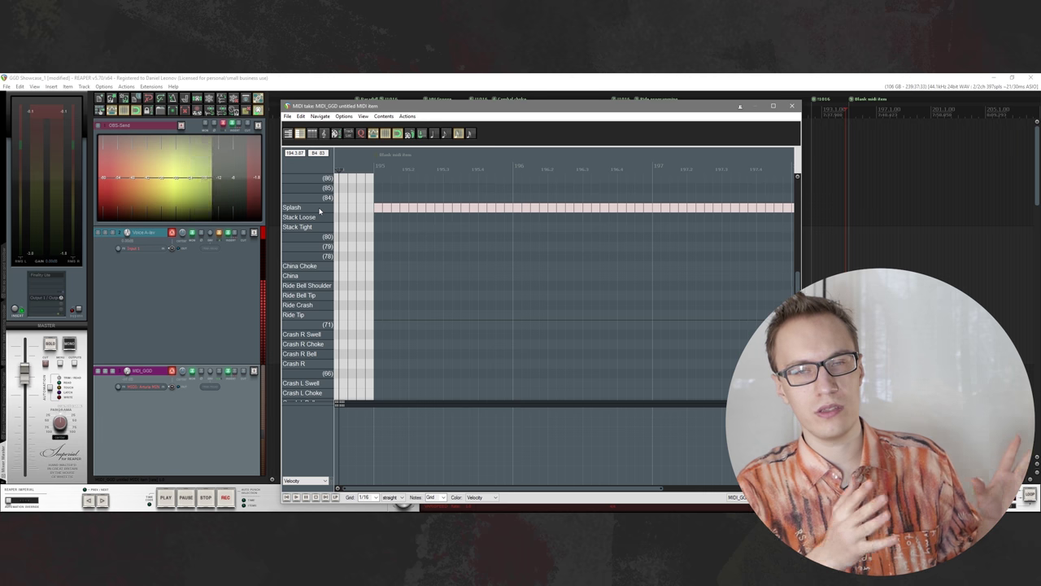
Audition the kick and snare articulations, going from Snare Flam down to Kick Stick Click and up to Snare Click
scroll(318, 340, down, 5)
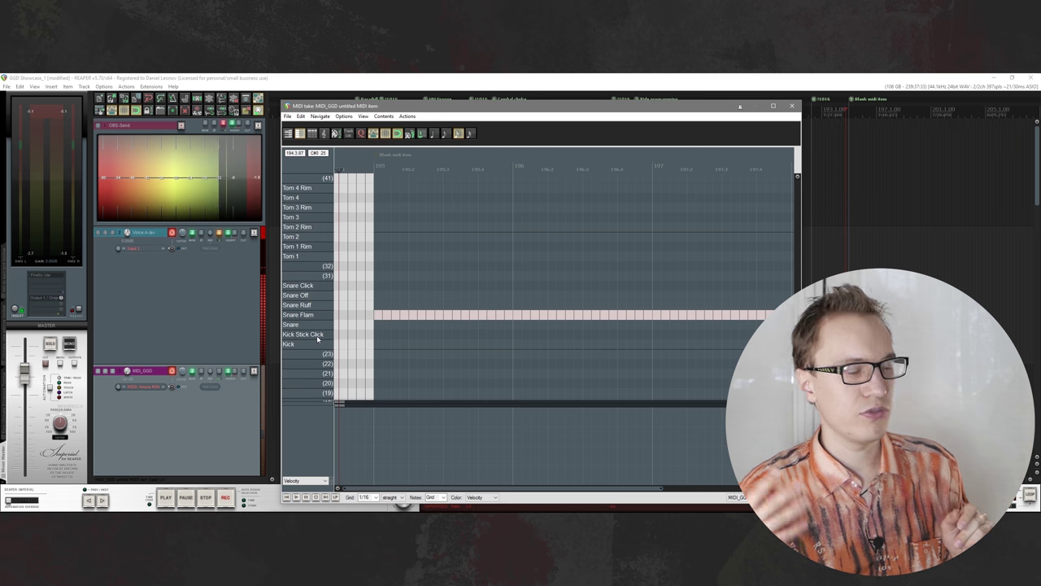
key(Down)
key(Down)
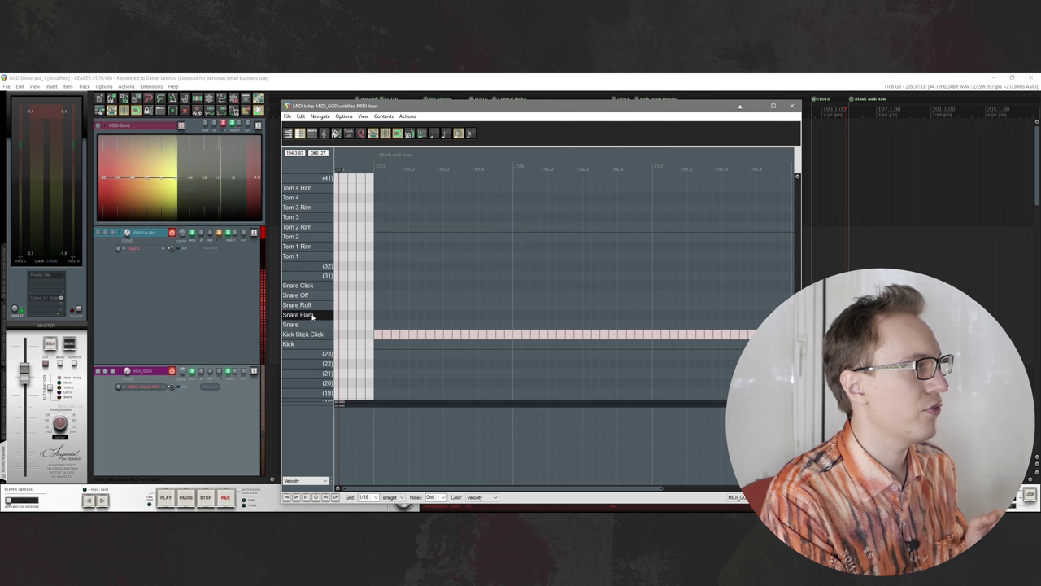
key(Up)
key(Up)
key(Up)
key(Up)
key(Up)
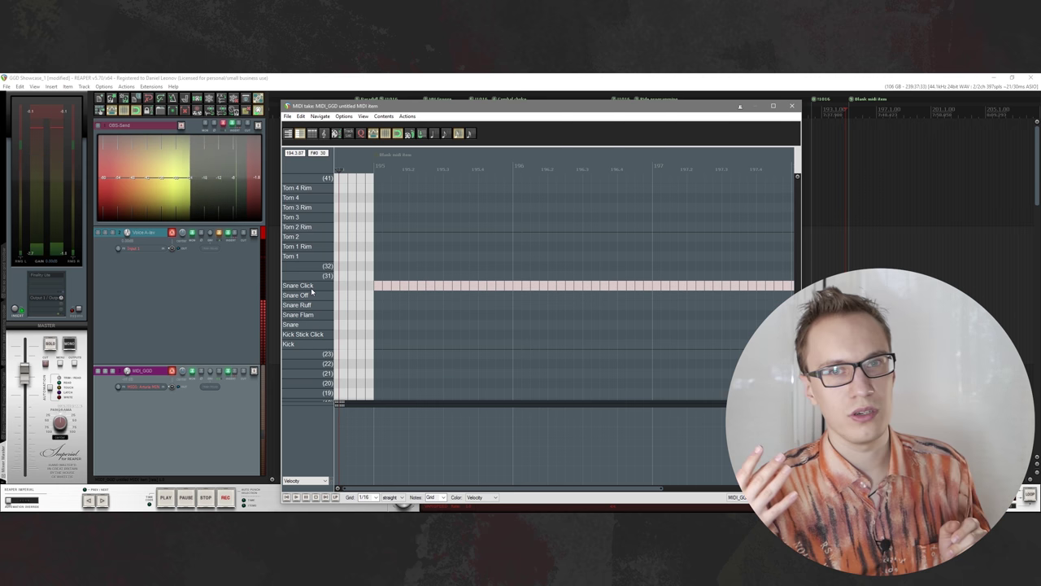
Audition the tom articulations from Tom 1 up to Tom 2 Rim and review the hi-hat, crash and ride rows
scroll(311, 287, up, 1)
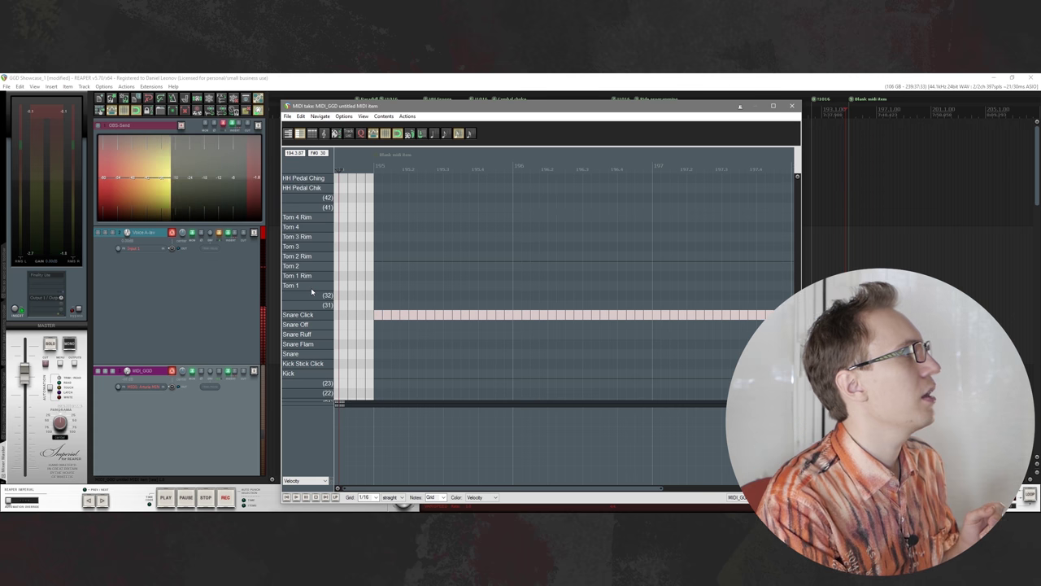
key(Up)
key(Up)
key(Up)
key(Up)
key(Up)
key(Up)
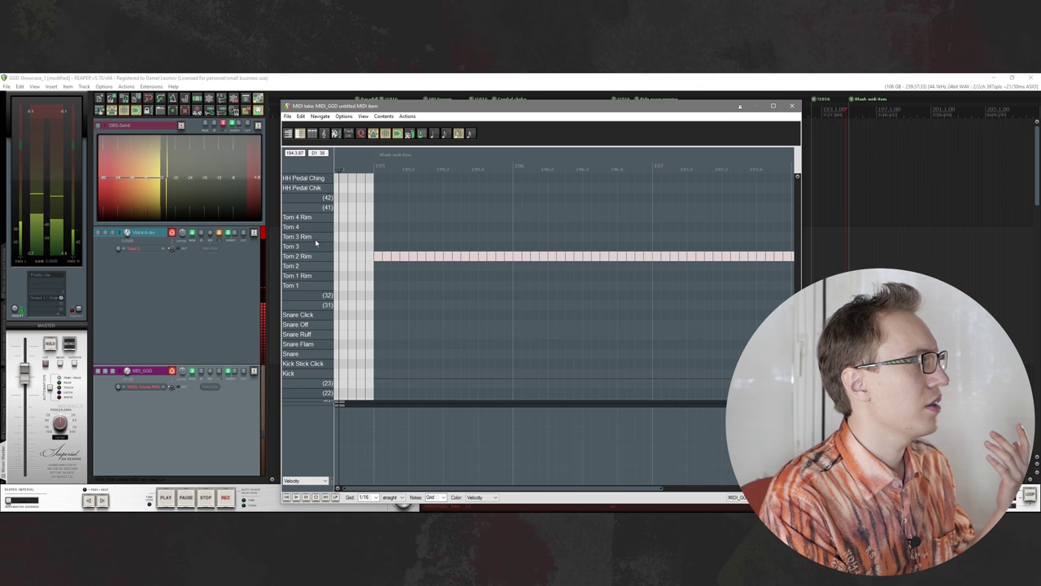
scroll(313, 260, up, 5)
scroll(307, 257, up, 1)
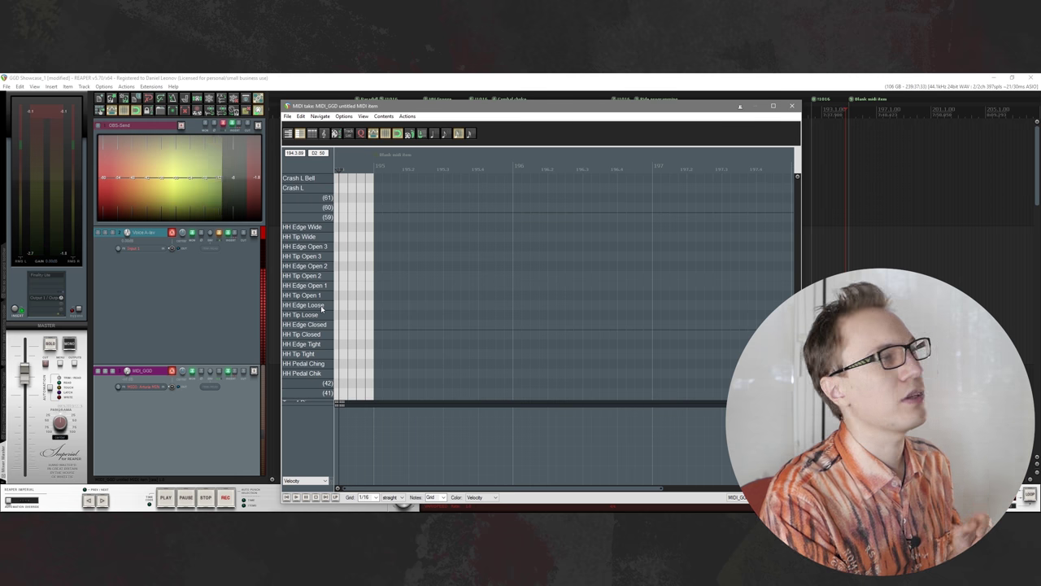
scroll(321, 308, up, 4)
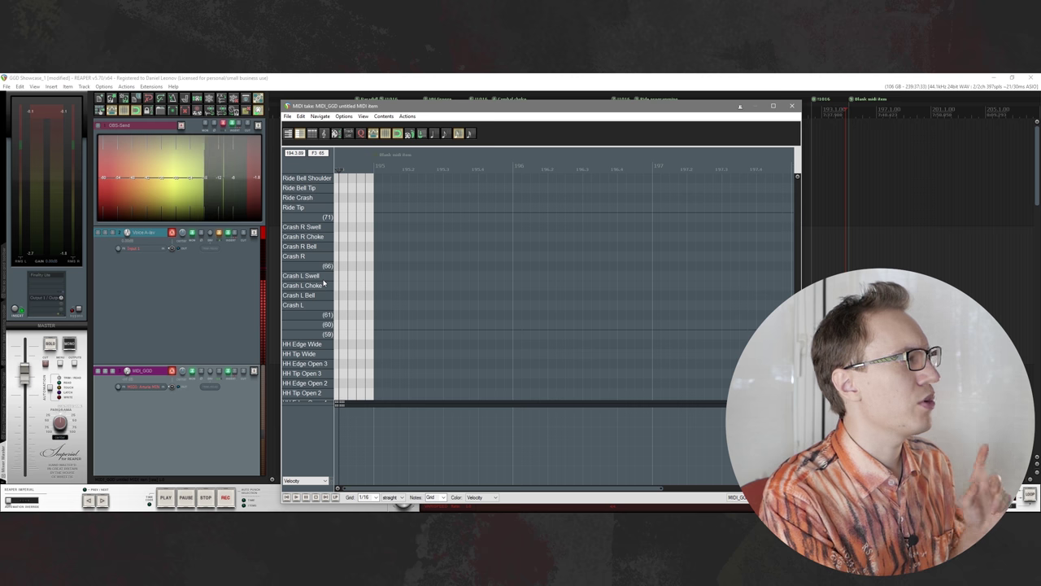
scroll(323, 283, up, 3)
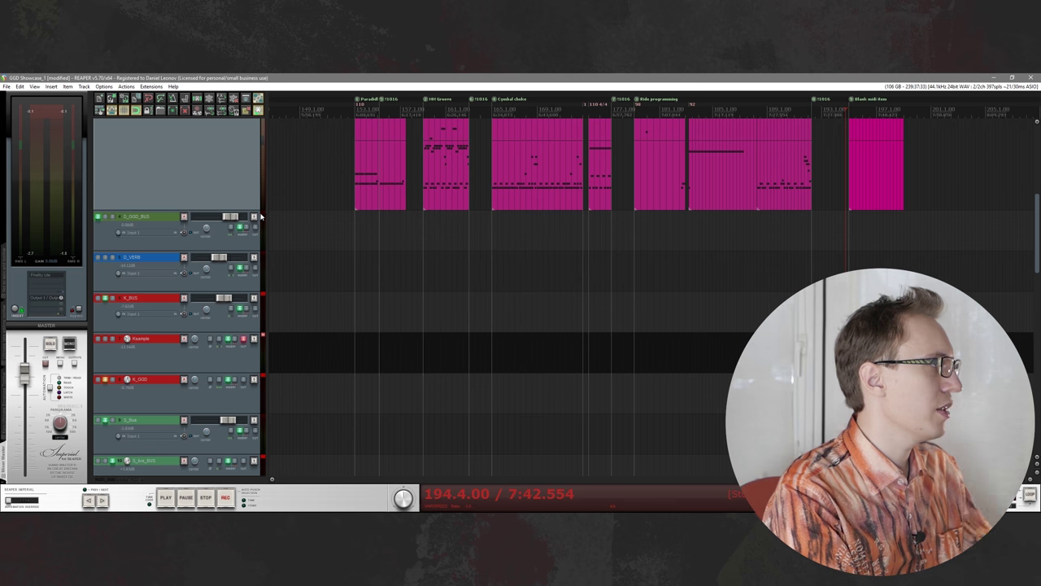
Inspect the ModernDynaKiller and ReaEQ plug-ins in the S_Bus effects chain, close it and select the Ksample track
click(212, 286)
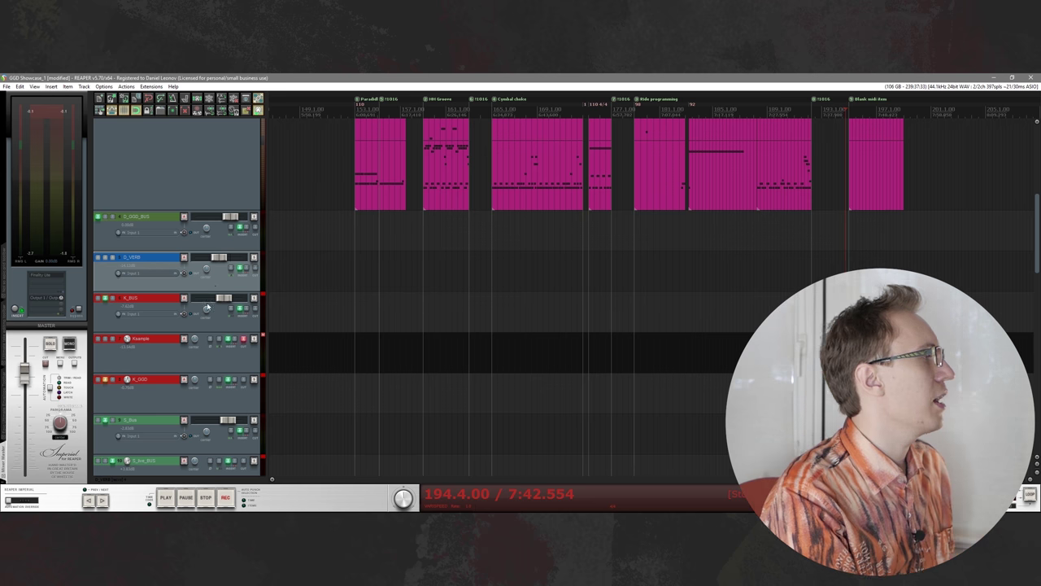
scroll(231, 412, down, 1)
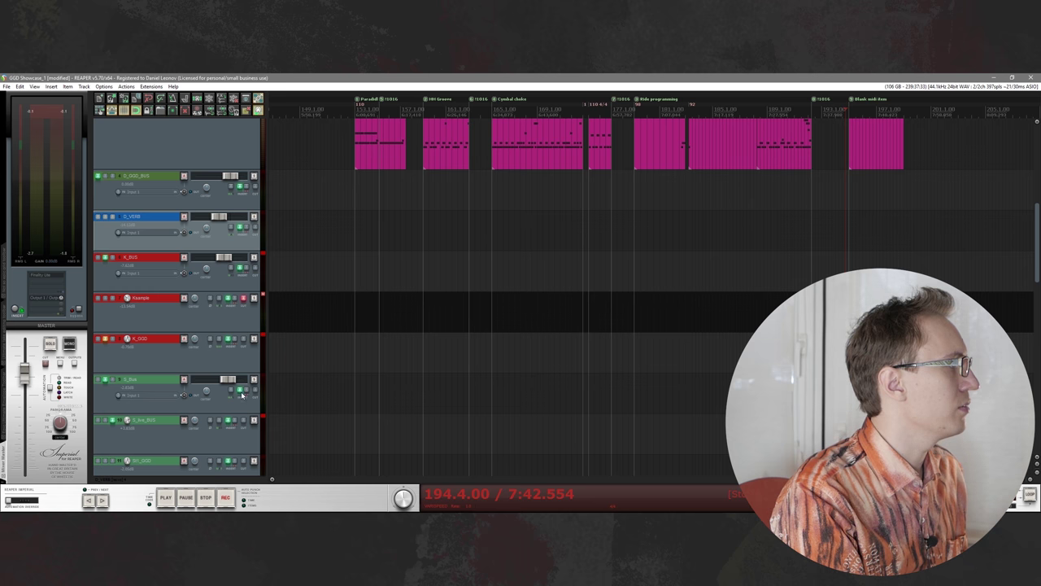
click(241, 389)
drag(530, 282, 575, 312)
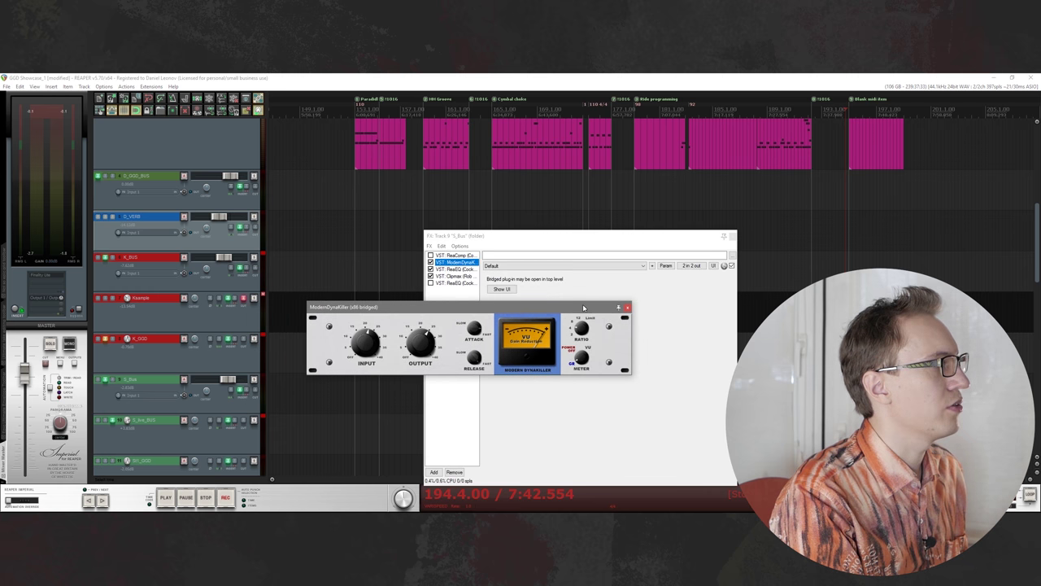
click(450, 269)
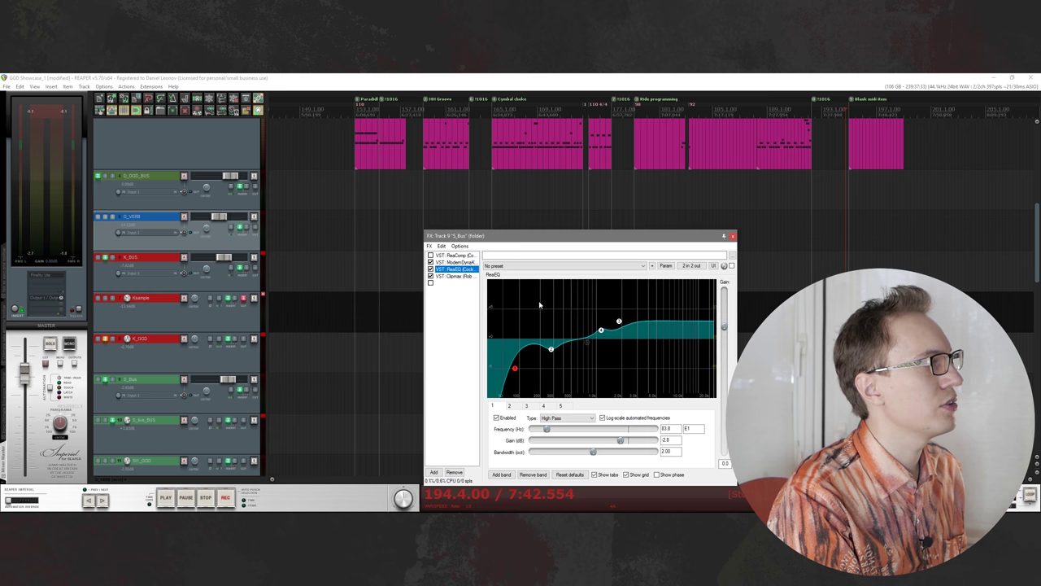
click(733, 236)
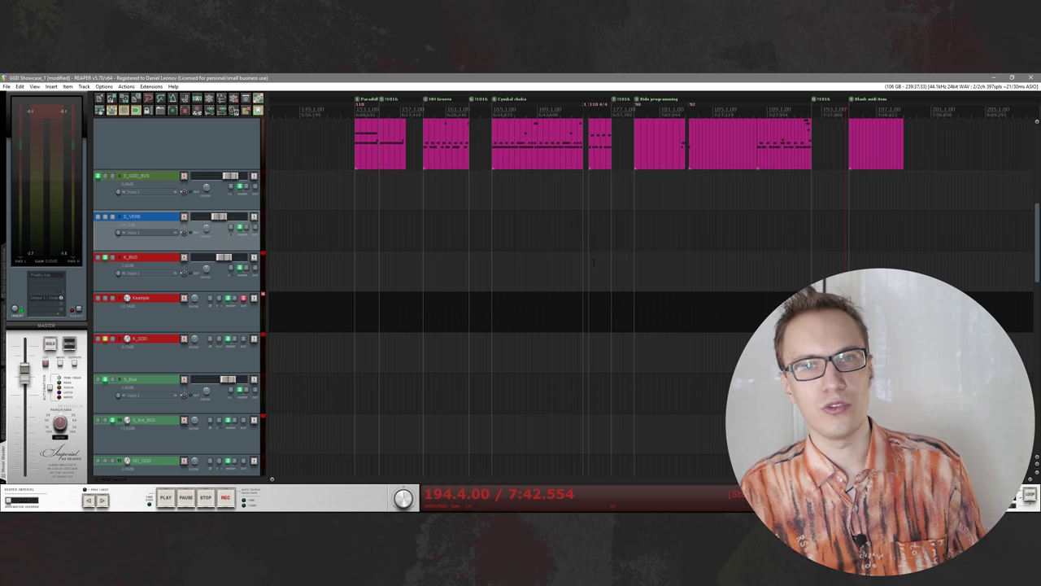
click(244, 322)
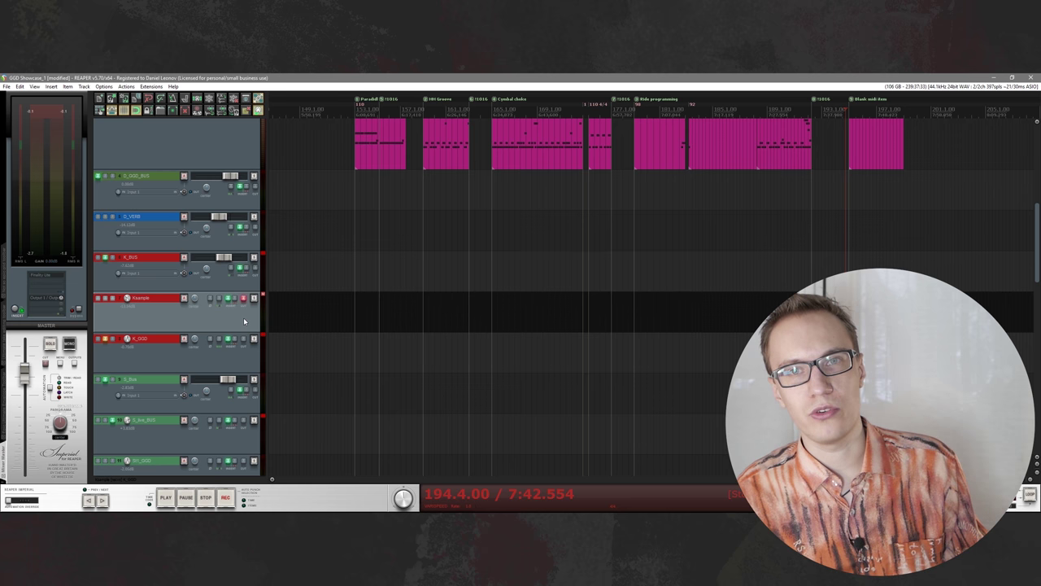
Return to the MIDI_GGD track and play the full groove twice from position 106.3.00
scroll(244, 322, up, 2)
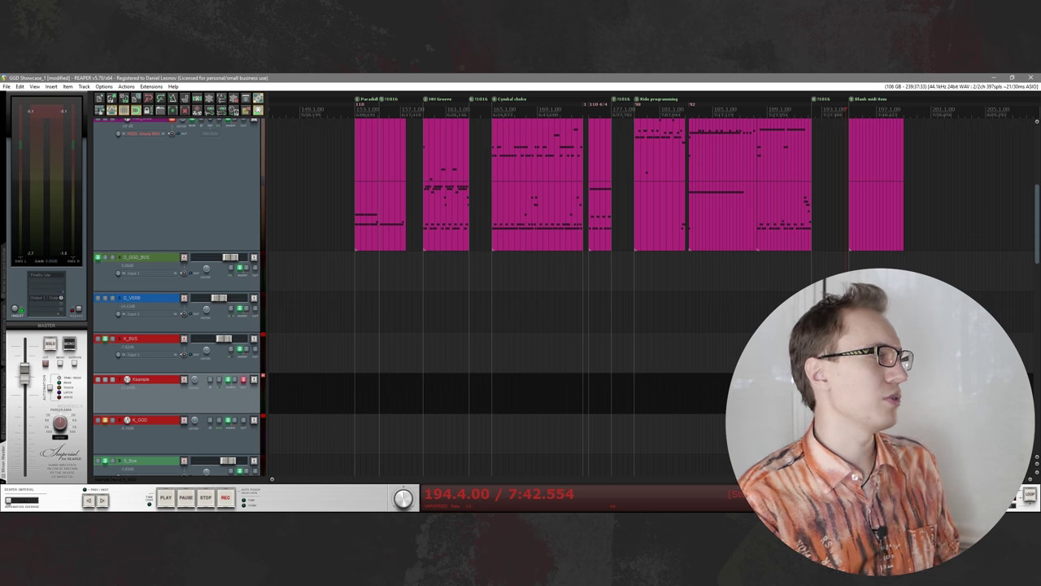
scroll(562, 319, up, 1)
scroll(561, 319, up, 3)
click(551, 319)
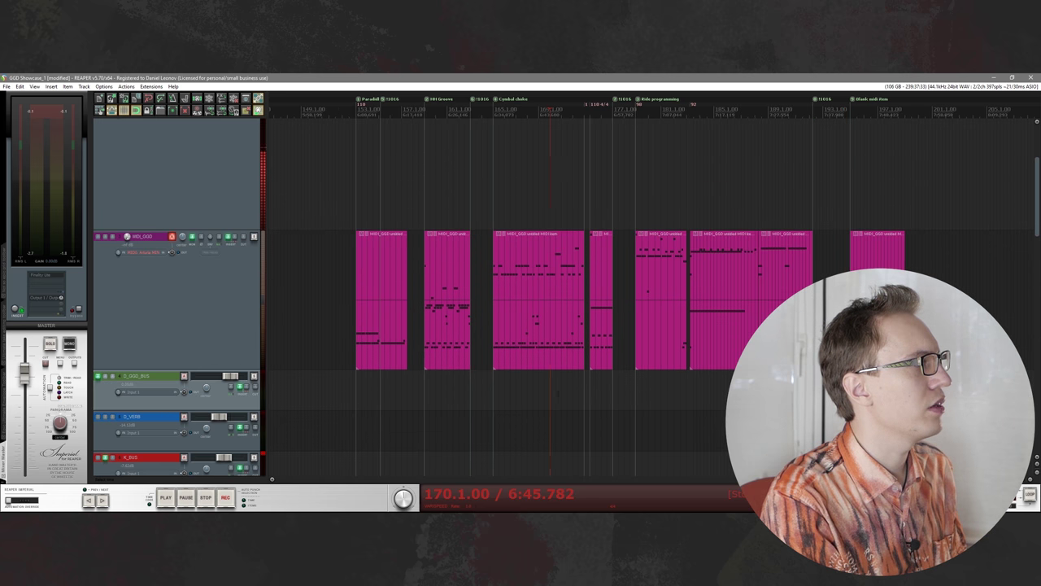
scroll(713, 248, down, 1)
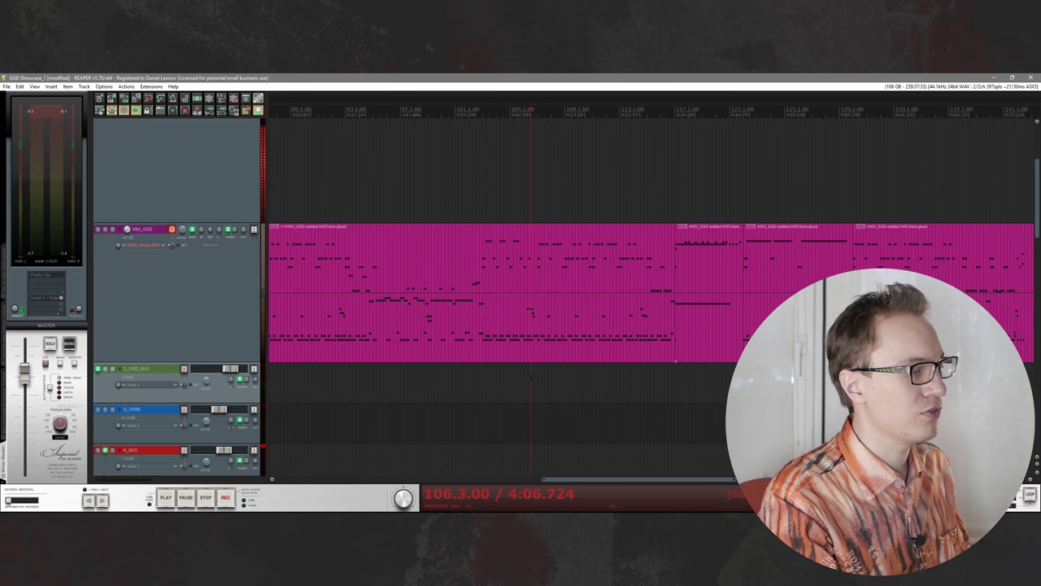
key(space)
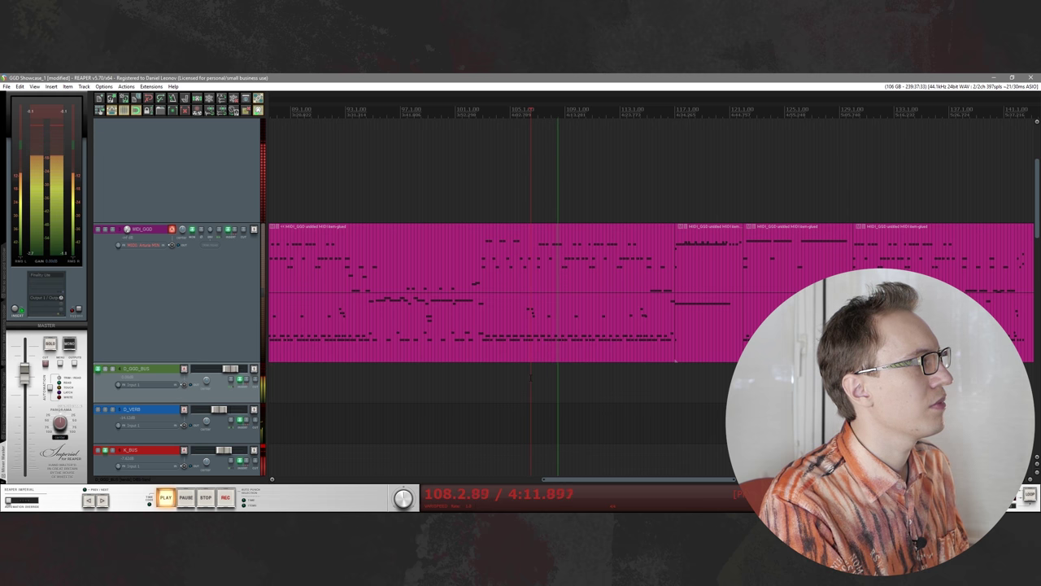
key(space)
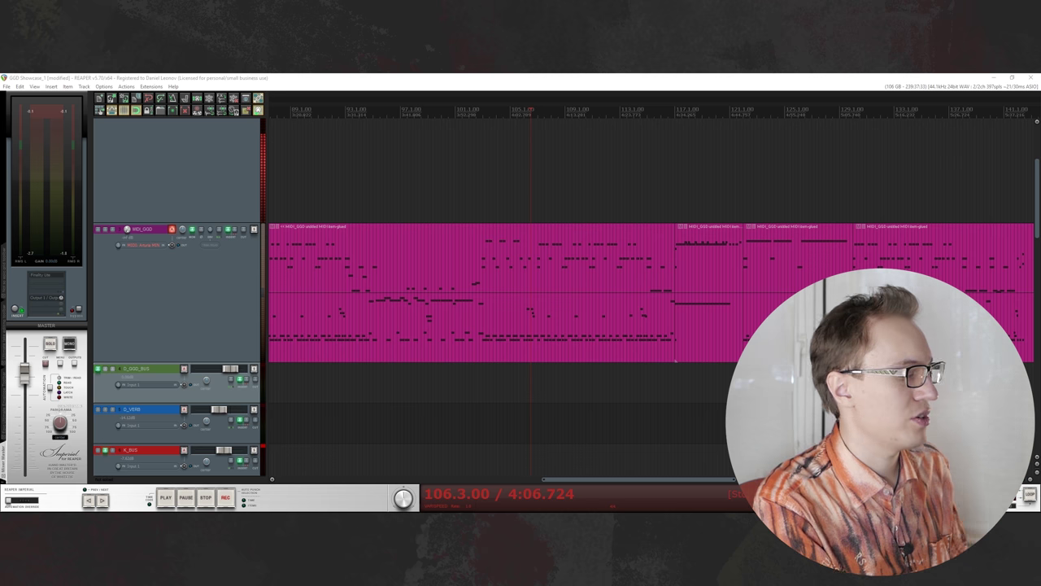
key(space)
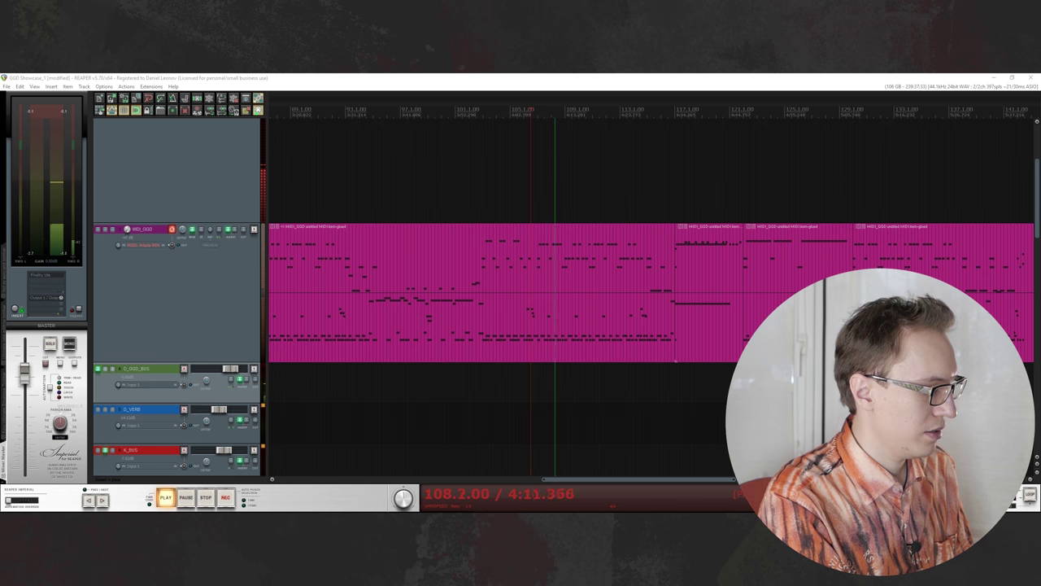
key(space)
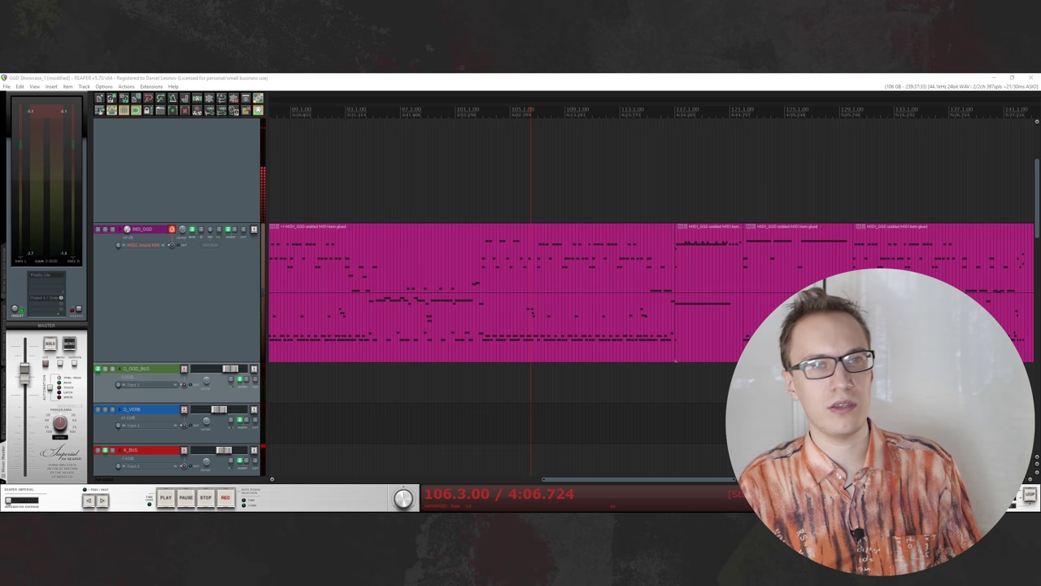
Open the Kontakt instrument on the MIDI_GGD track and play the groove with the kick mixer page shown
key(shift+f)
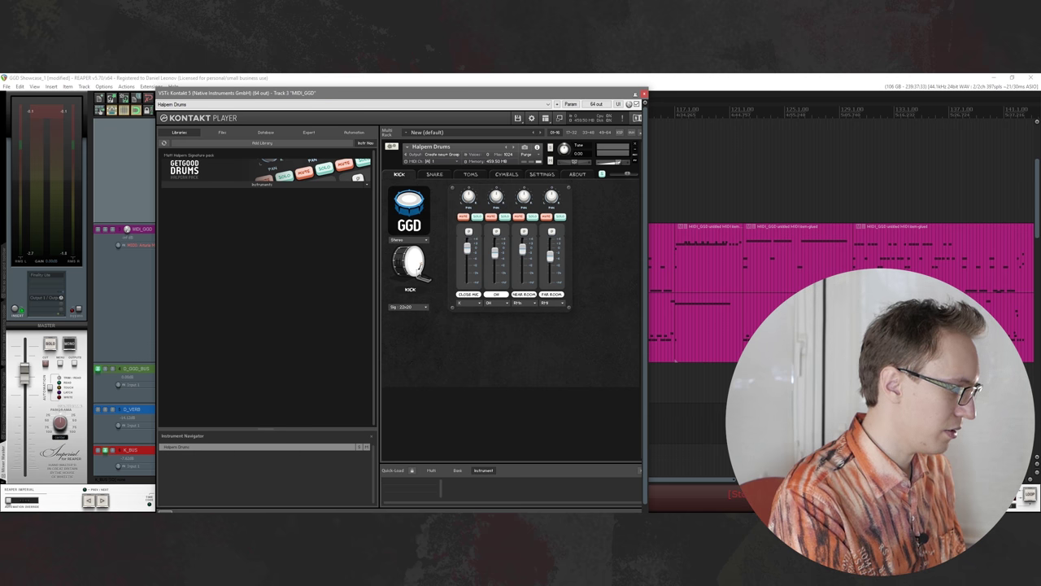
key(space)
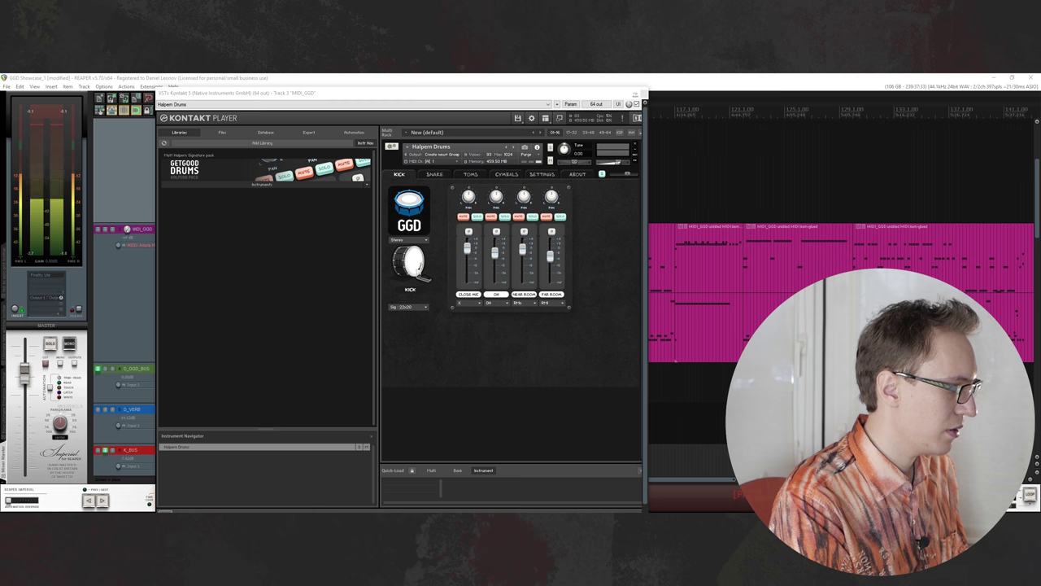
key(space)
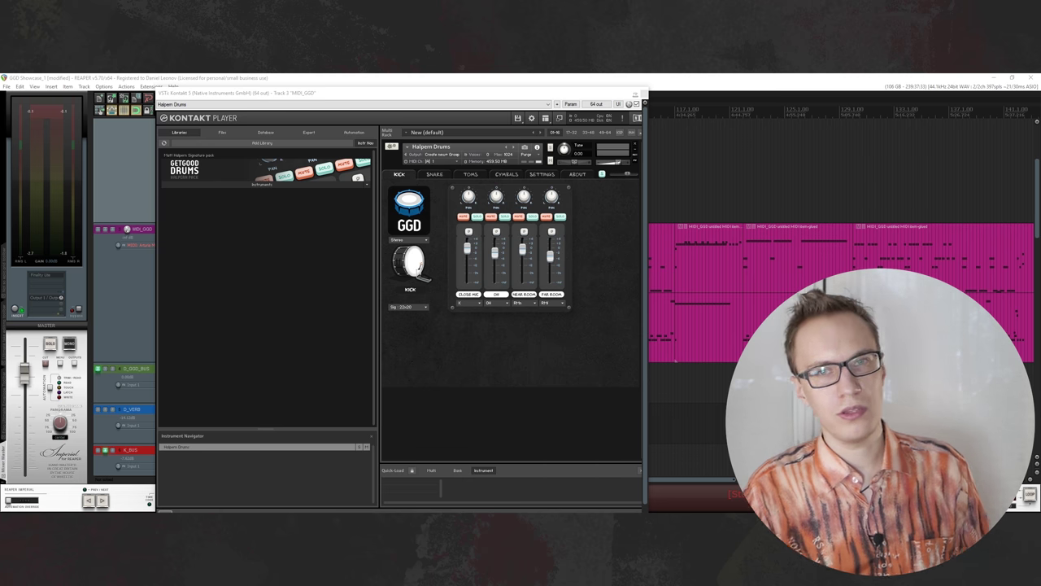
Show the snare mixer page of Halpern Drums and play the groove again
click(428, 176)
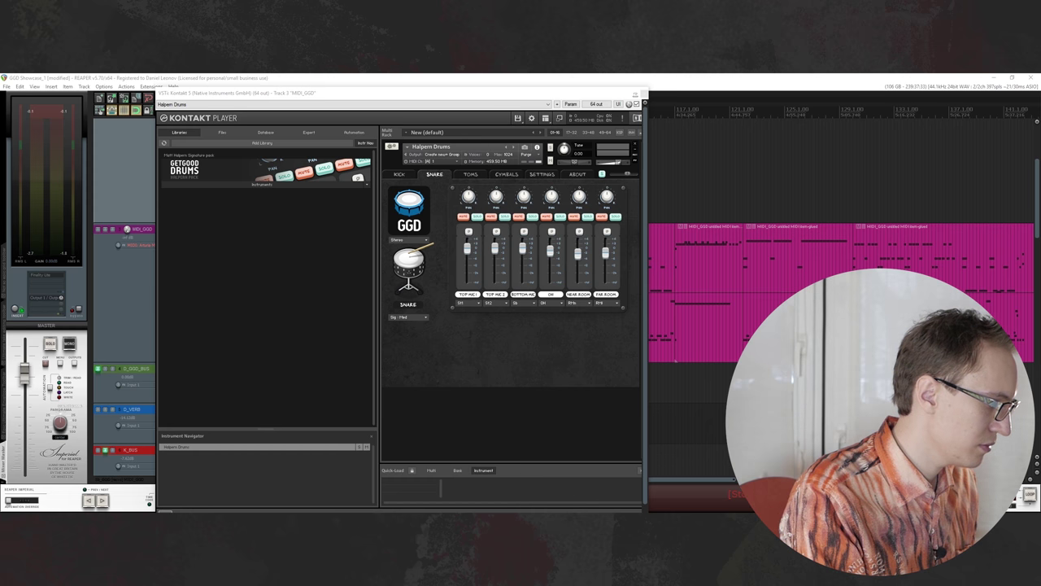
key(space)
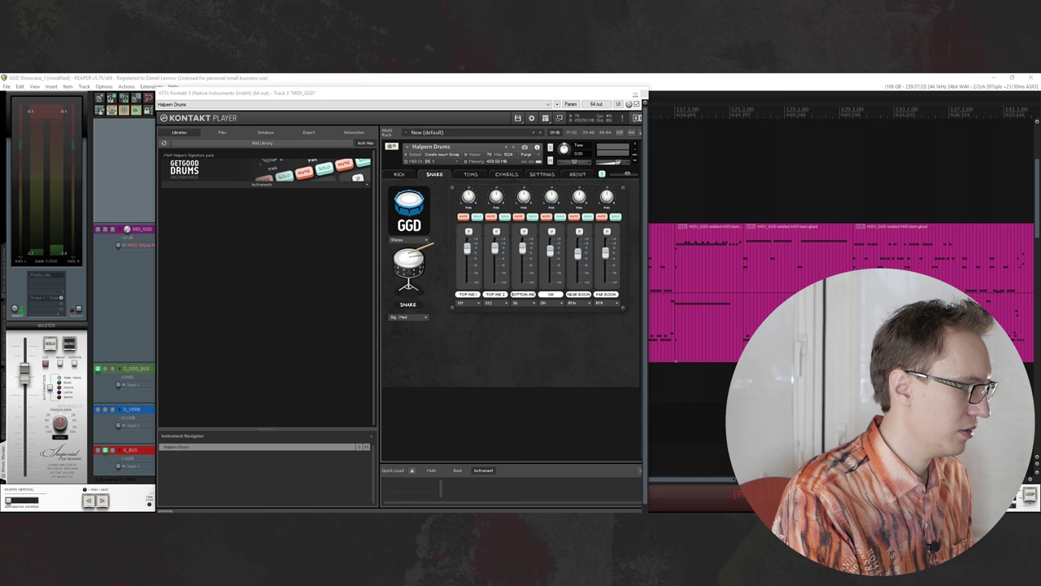
key(space)
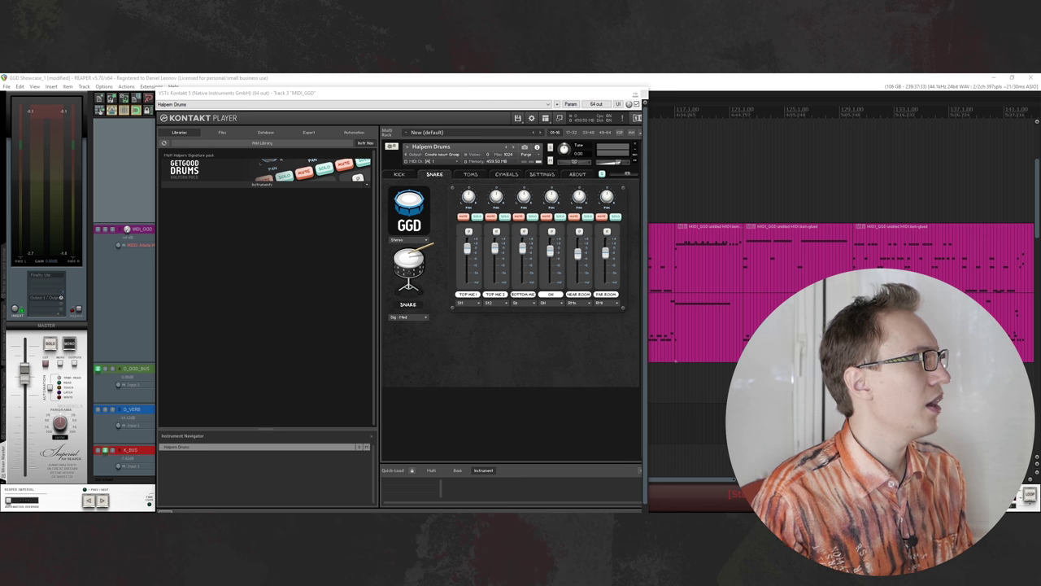
Show the toms mixer page, move the Kontakt window aside and play the arrangement from measure 69
click(471, 175)
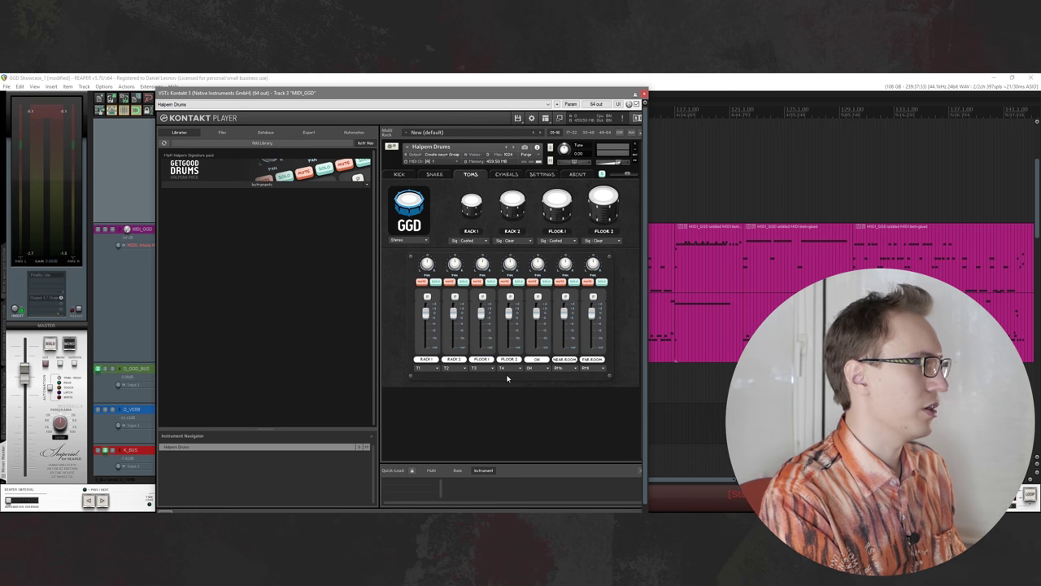
drag(468, 100, 939, 112)
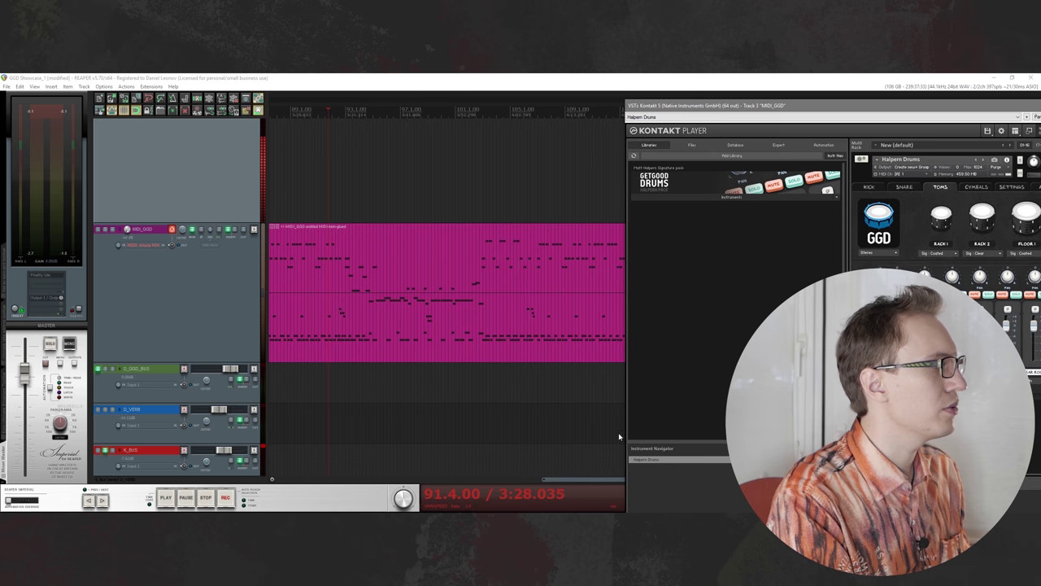
drag(601, 484, 454, 478)
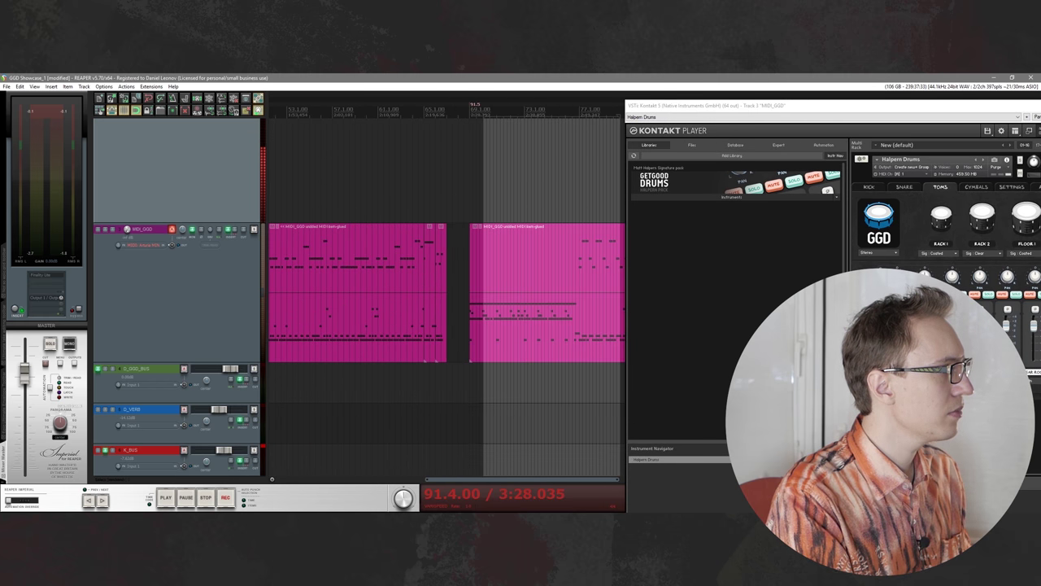
click(472, 378)
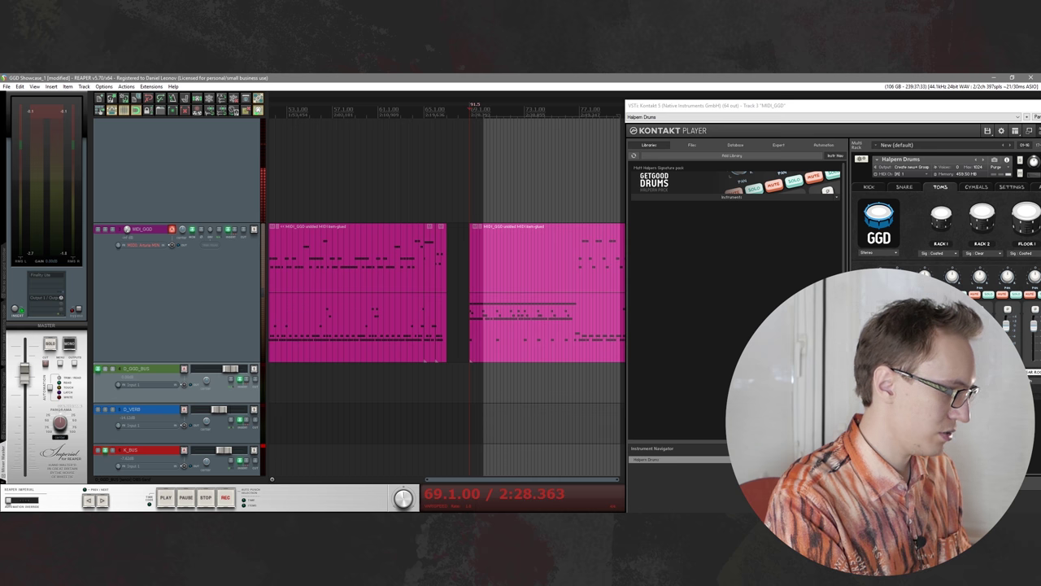
key(space)
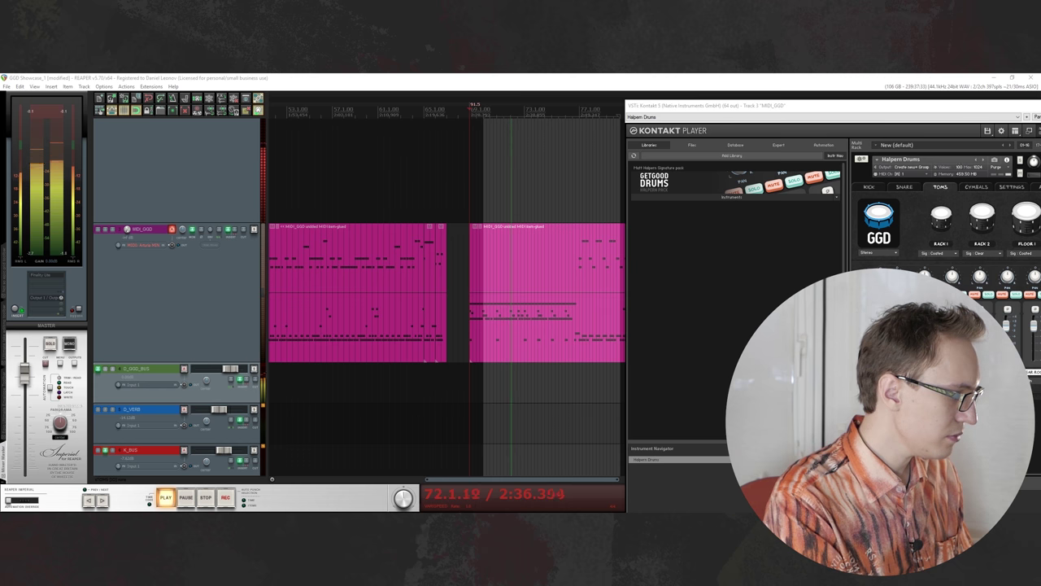
Stop playback, move the Kontakt window aside with the cymbals mixer page shown, and play the HH Groove section
key(space)
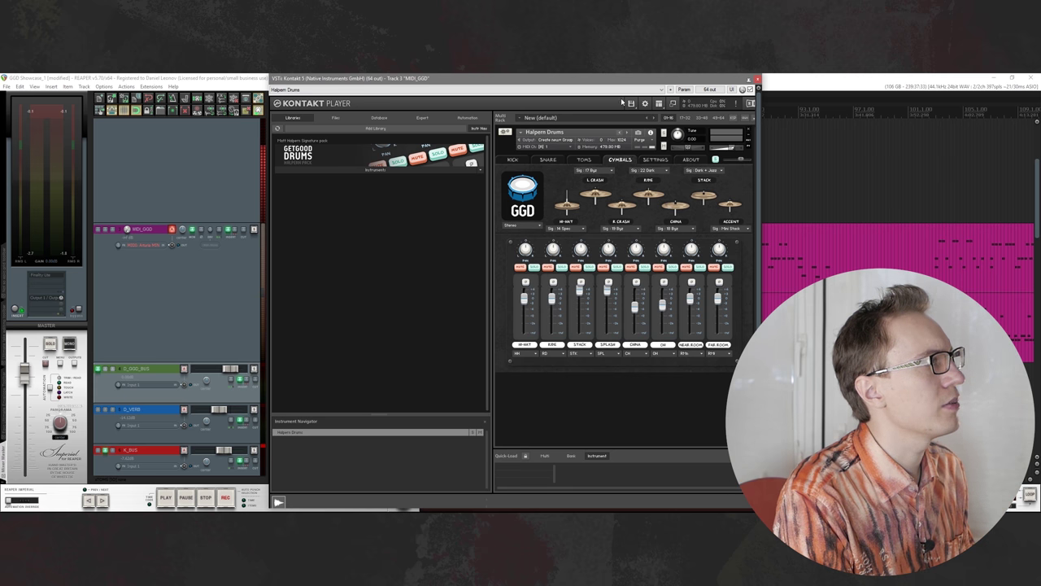
drag(624, 80, 821, 82)
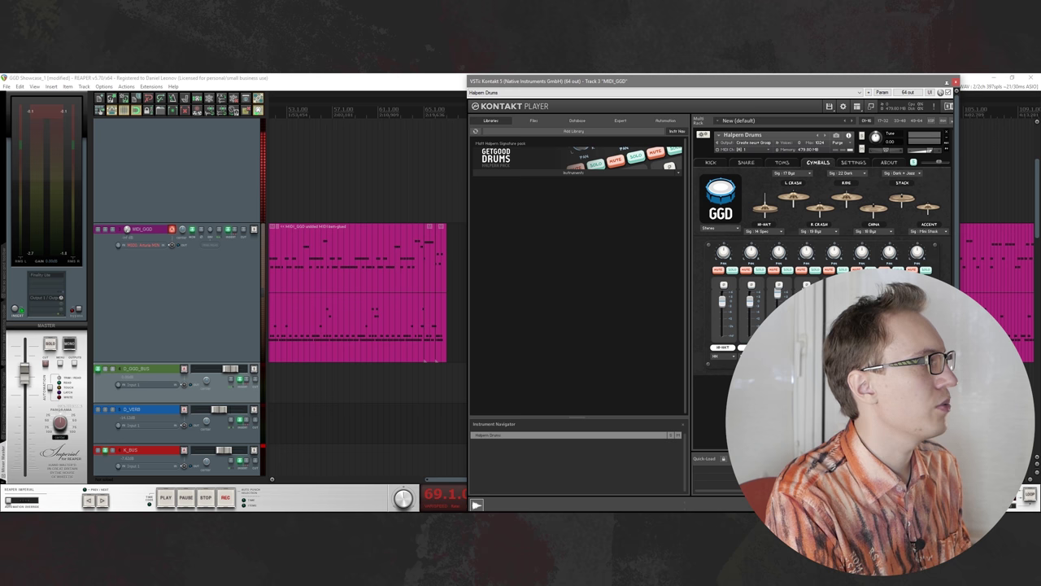
click(366, 423)
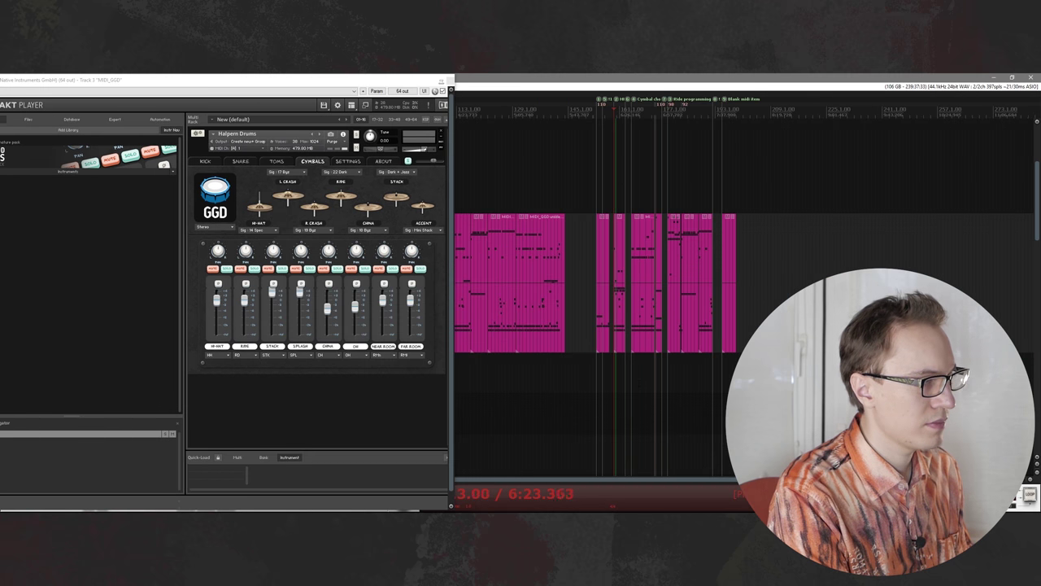
key(equal)
key(equal)
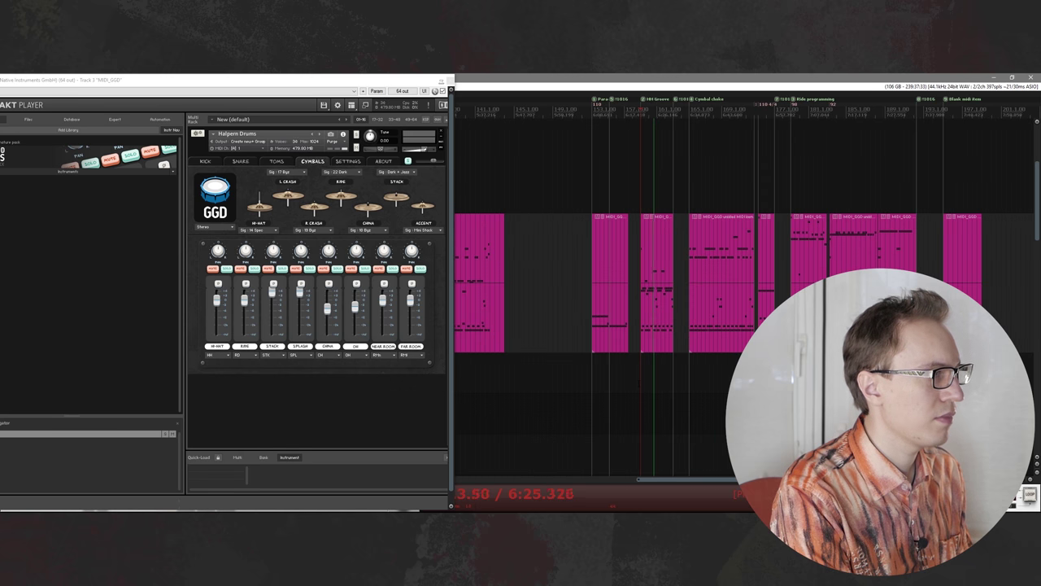
key(equal)
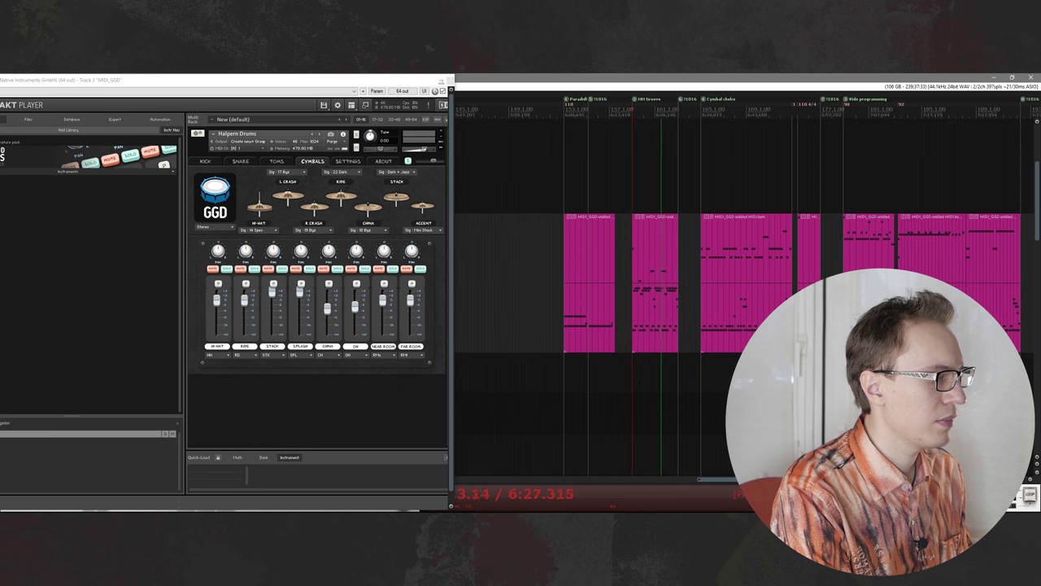
key(space)
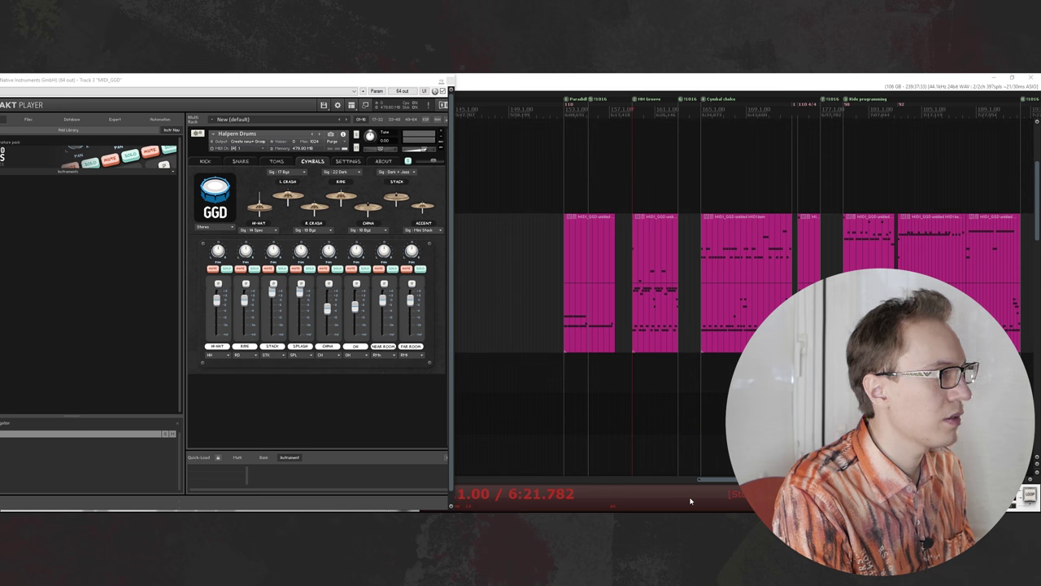
key(space)
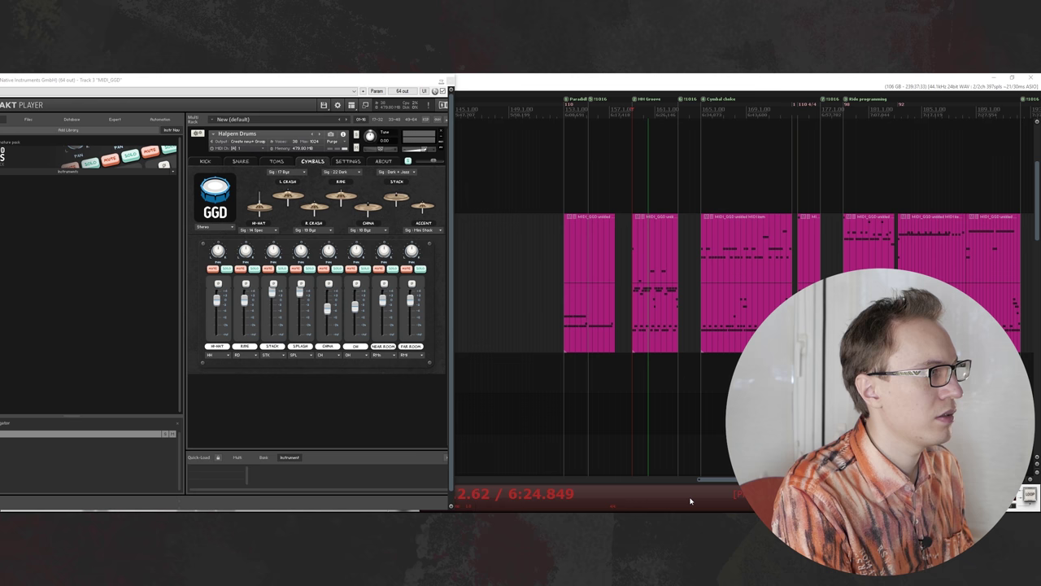
Move the Kontakt window back into view and open the Advanced page of the Halpern Drums settings
drag(365, 77, 566, 86)
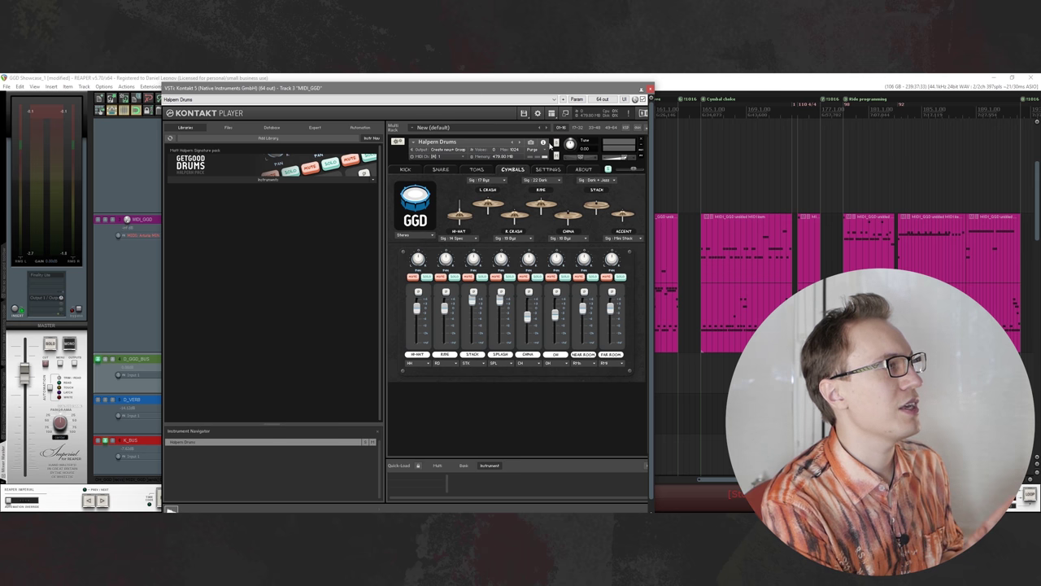
click(547, 169)
click(619, 184)
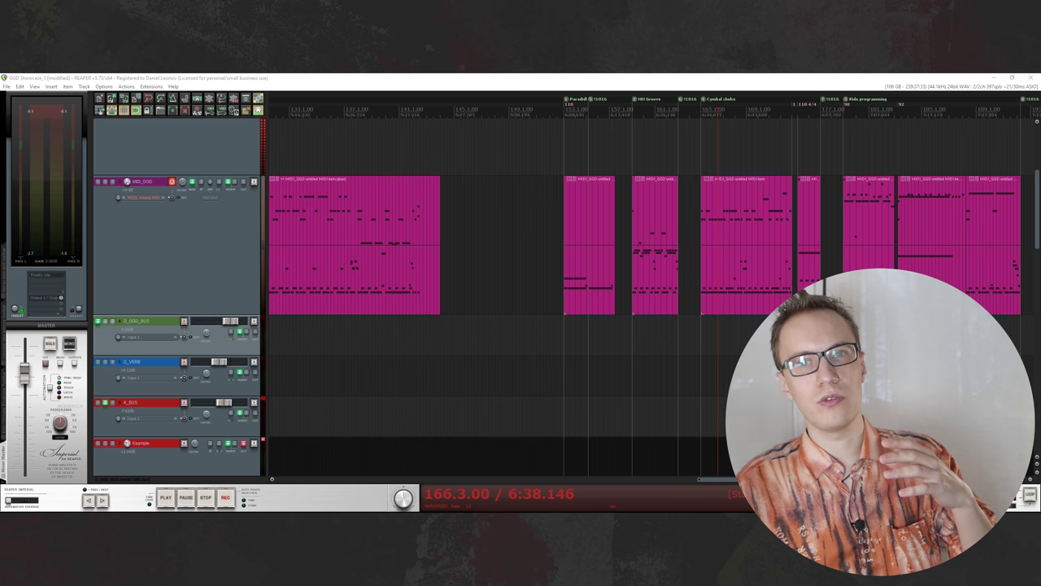
Mute the D_VERB track and play the Cymbal choke section three times from position 166.3.00
click(146, 370)
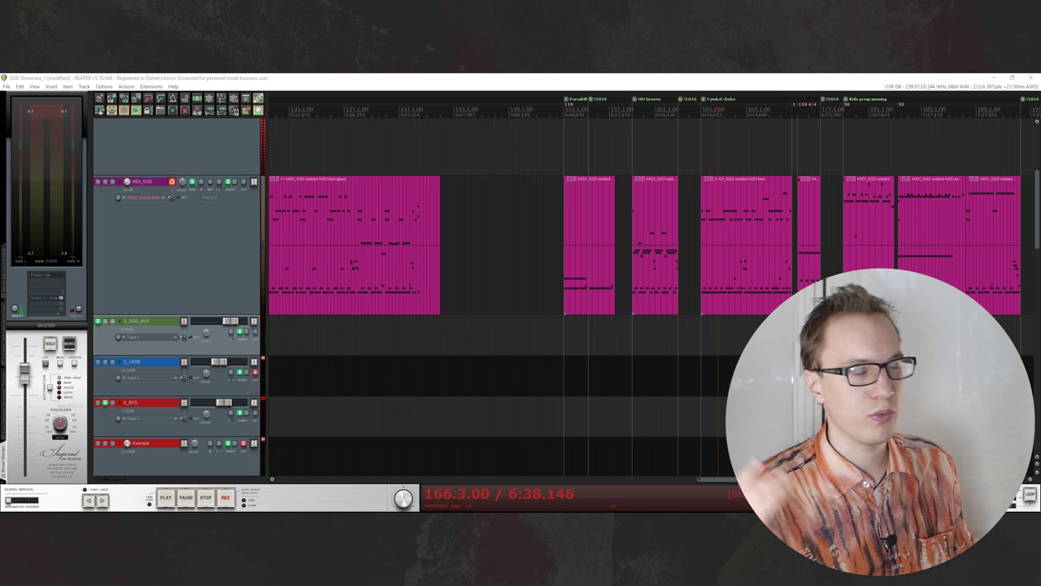
key(space)
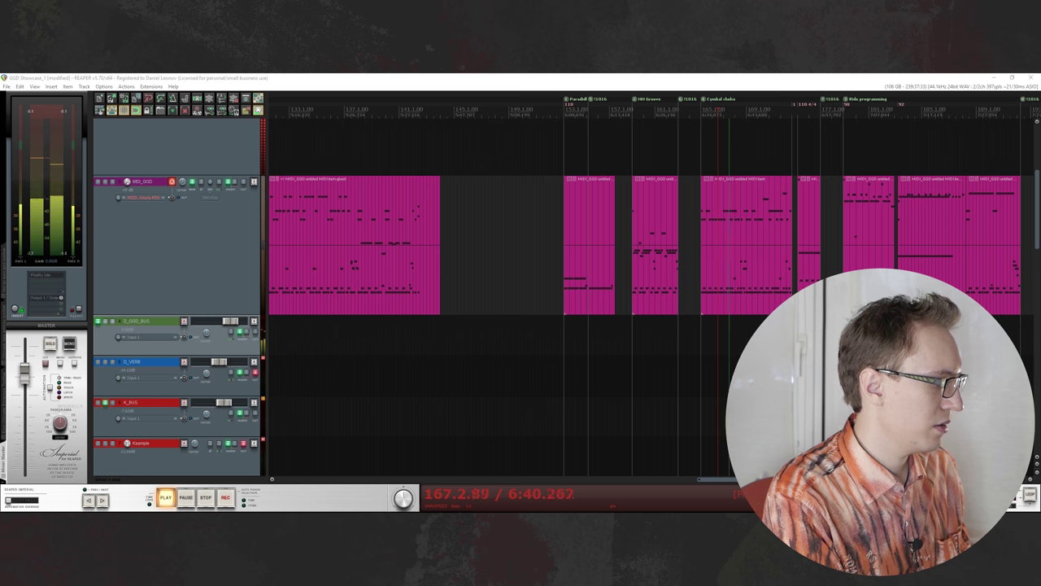
key(space)
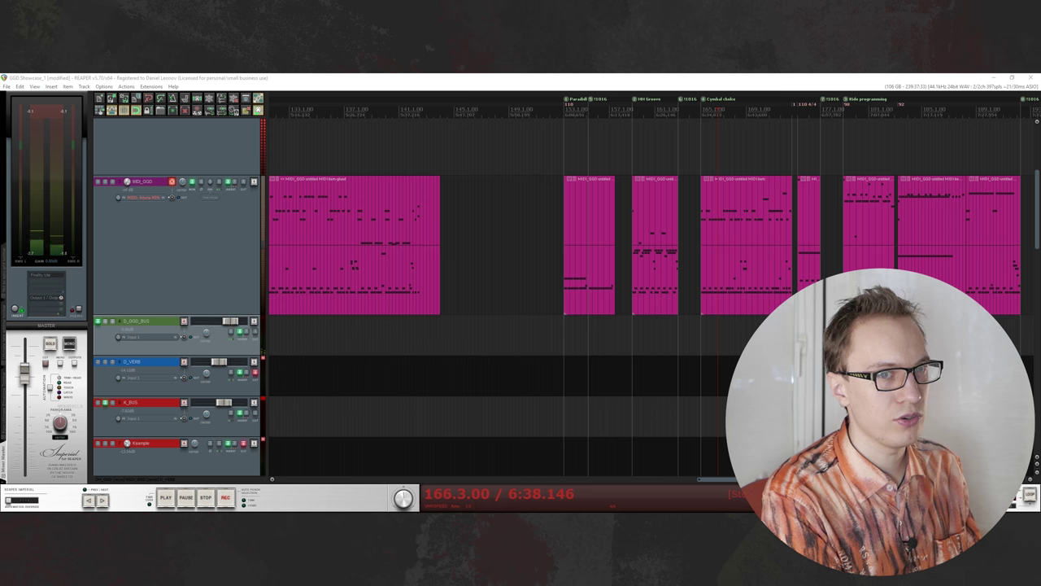
key(space)
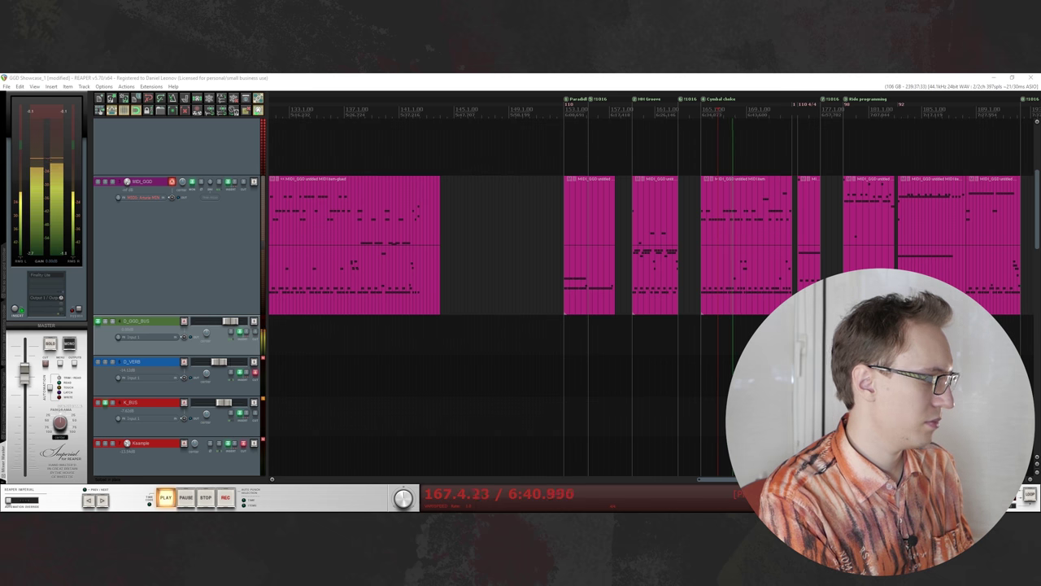
key(space)
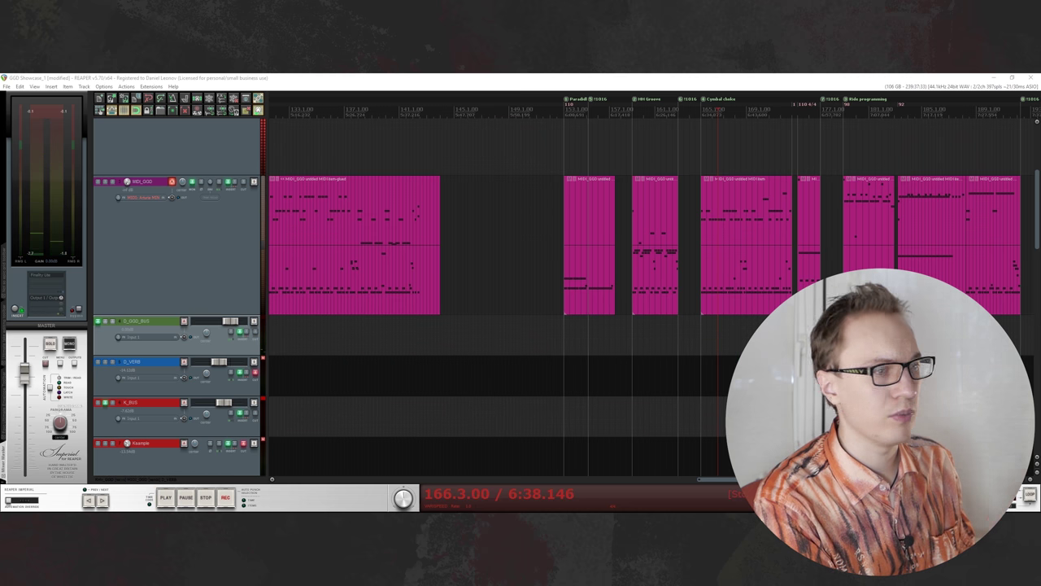
key(space)
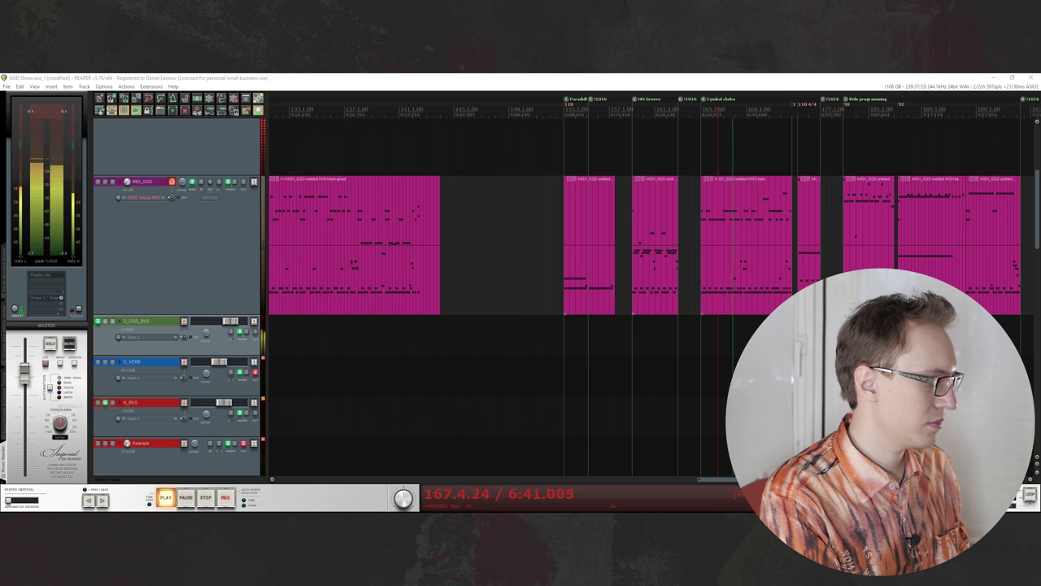
key(space)
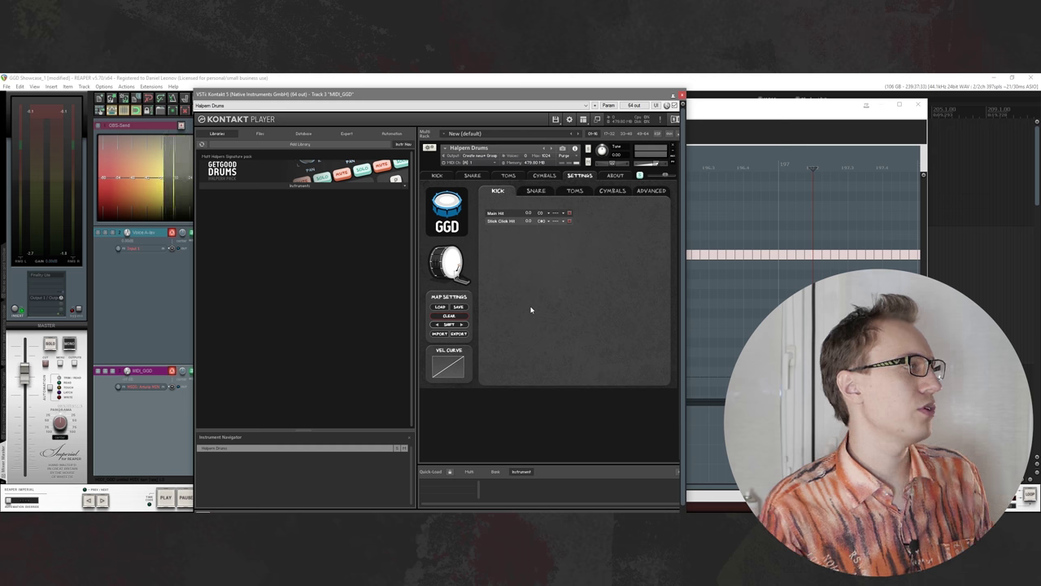
Show the map loading options on the Kick settings page and open the velocity curve choices
click(440, 307)
click(497, 285)
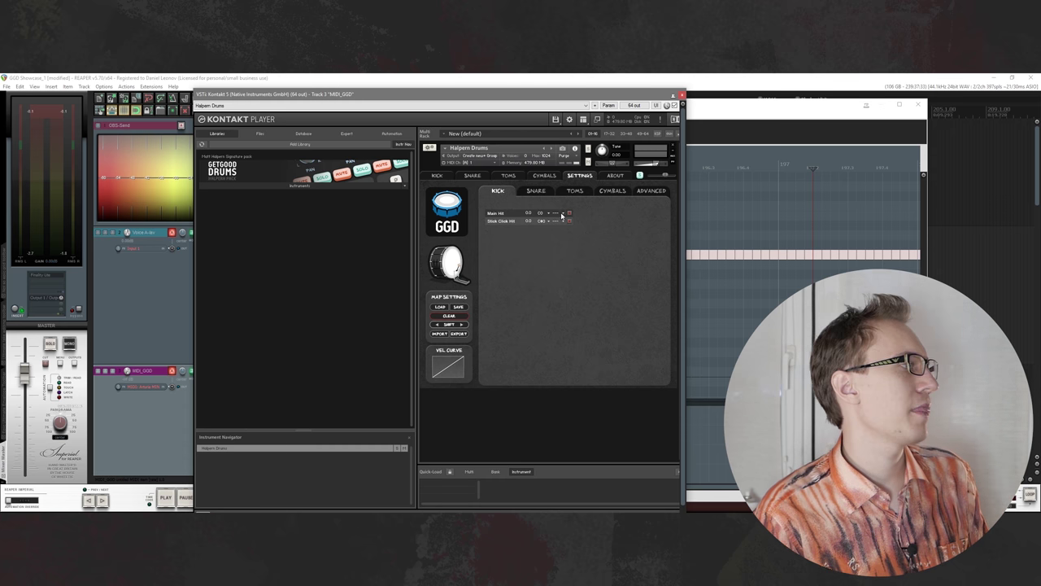
click(447, 361)
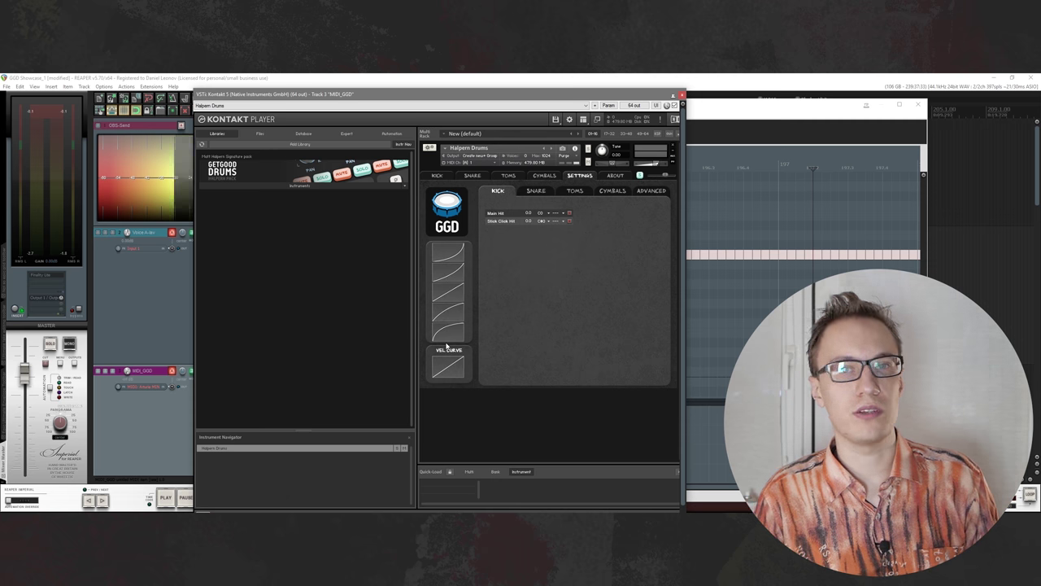
In the MIDI editor, add a Snare Left hand note with a slightly later Snare Right hand note and audition Snare Flam
key(alt+Tab)
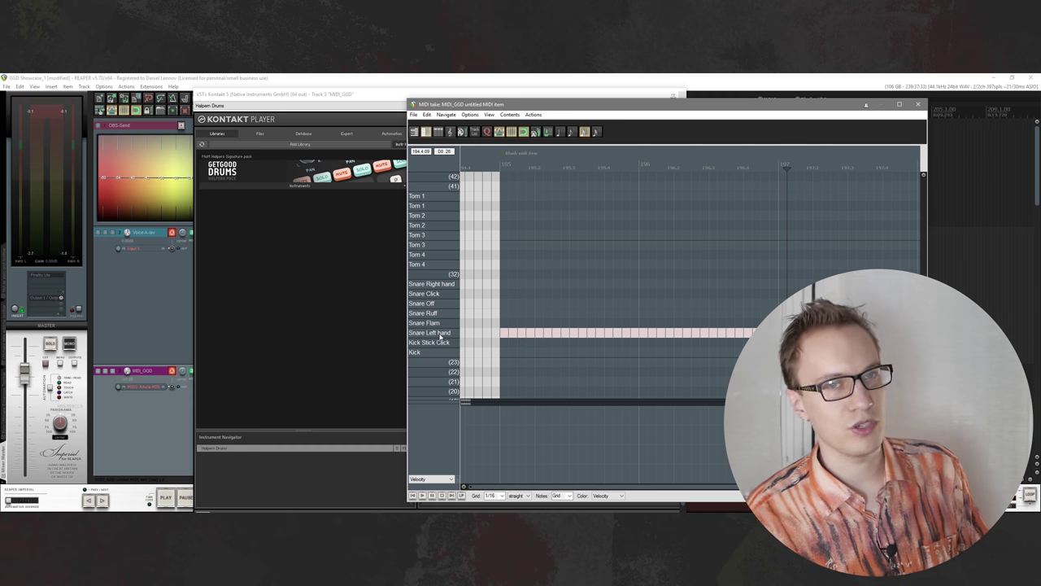
key(ctrl+z)
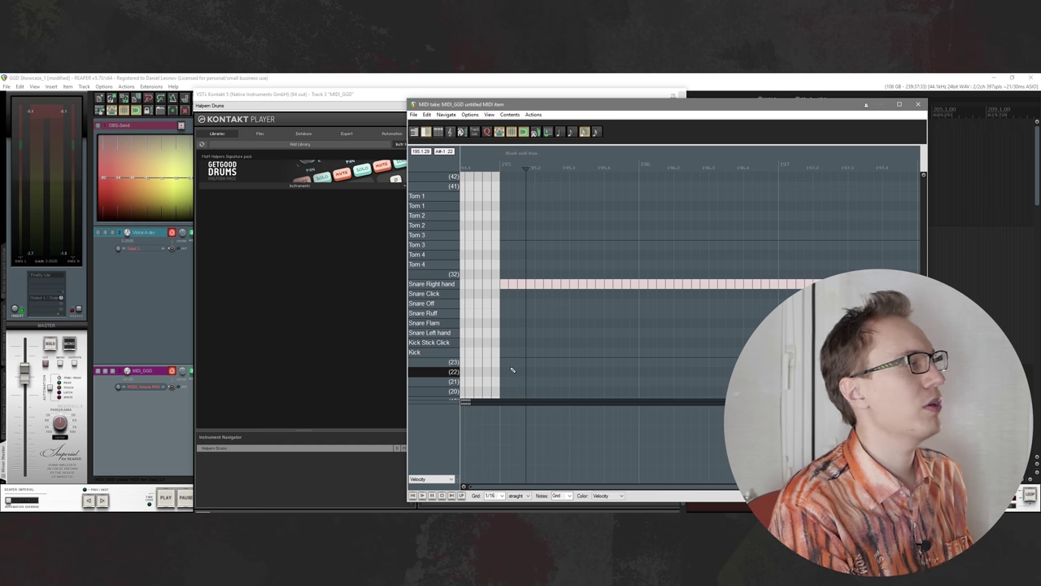
click(529, 333)
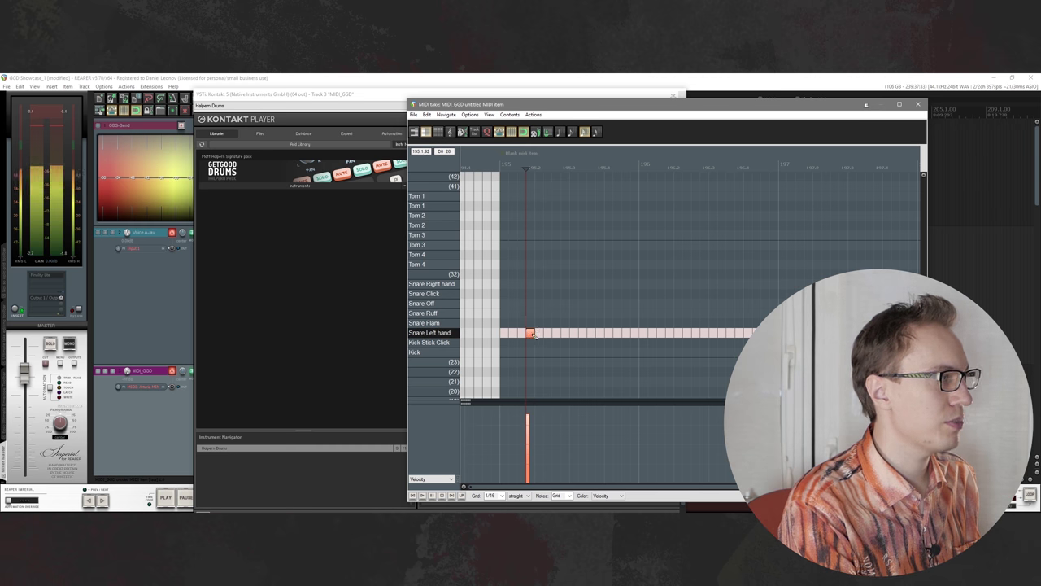
click(530, 284)
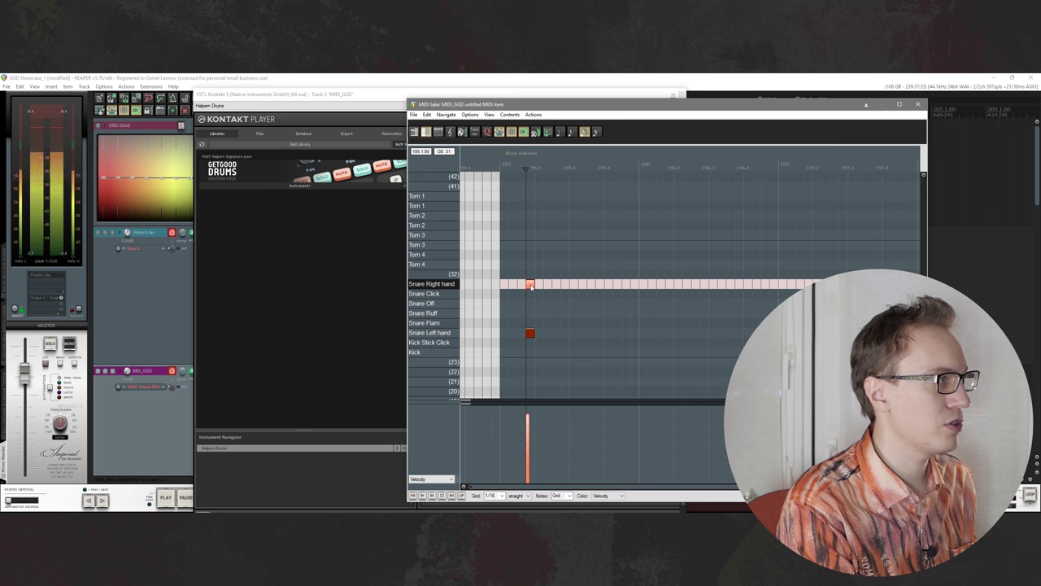
drag(530, 286, 533, 286)
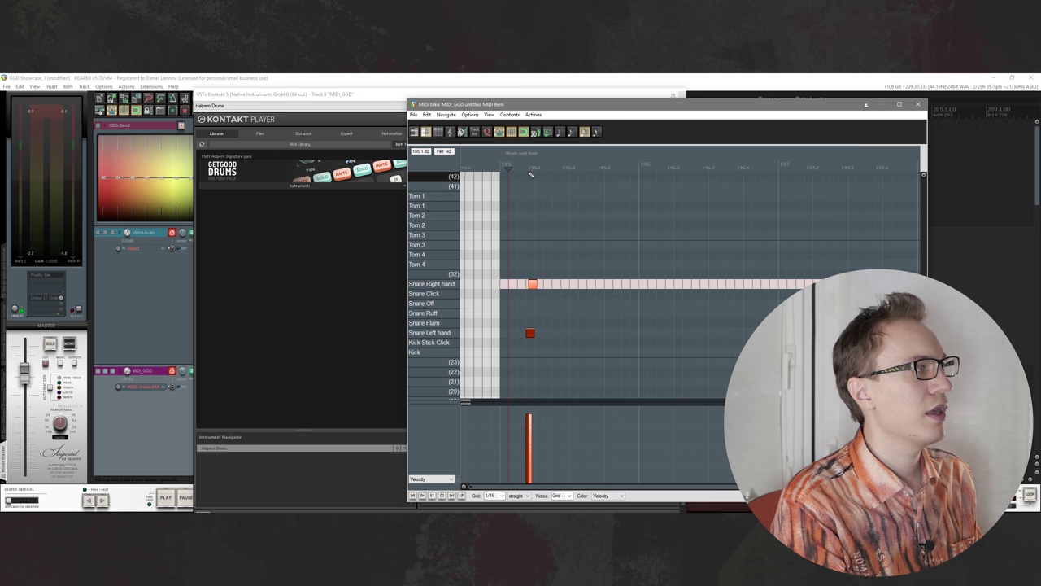
click(452, 325)
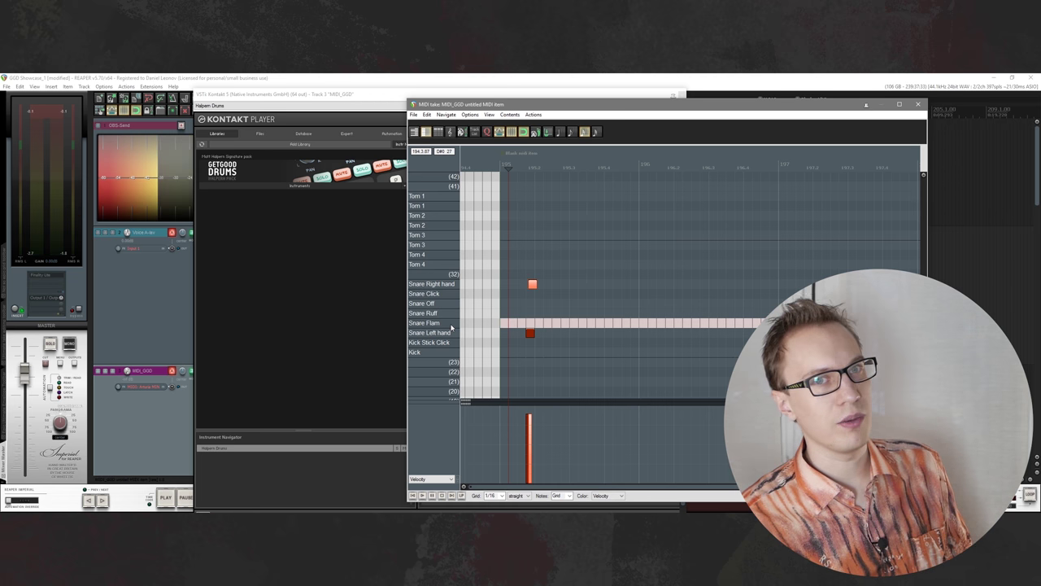
click(532, 284)
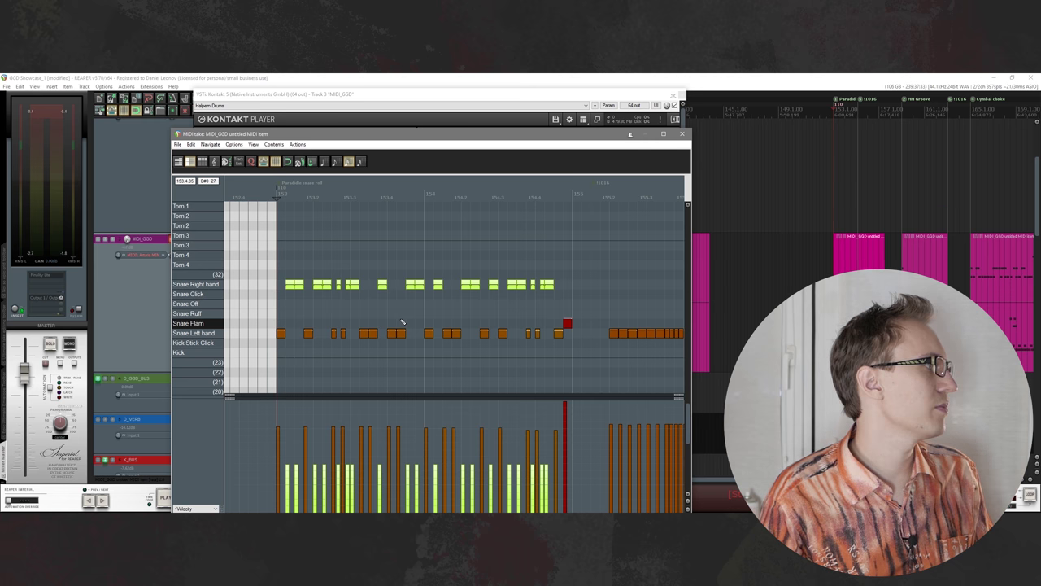
Play the paradiddle snare roll from measure 153 and examine its left-hand and right-hand notes and velocities
key(space)
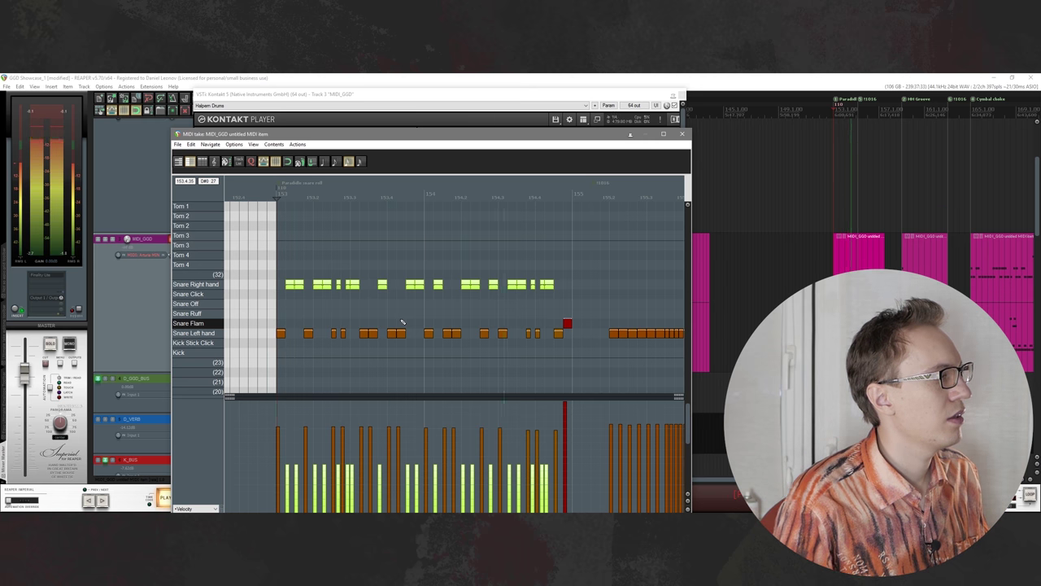
key(space)
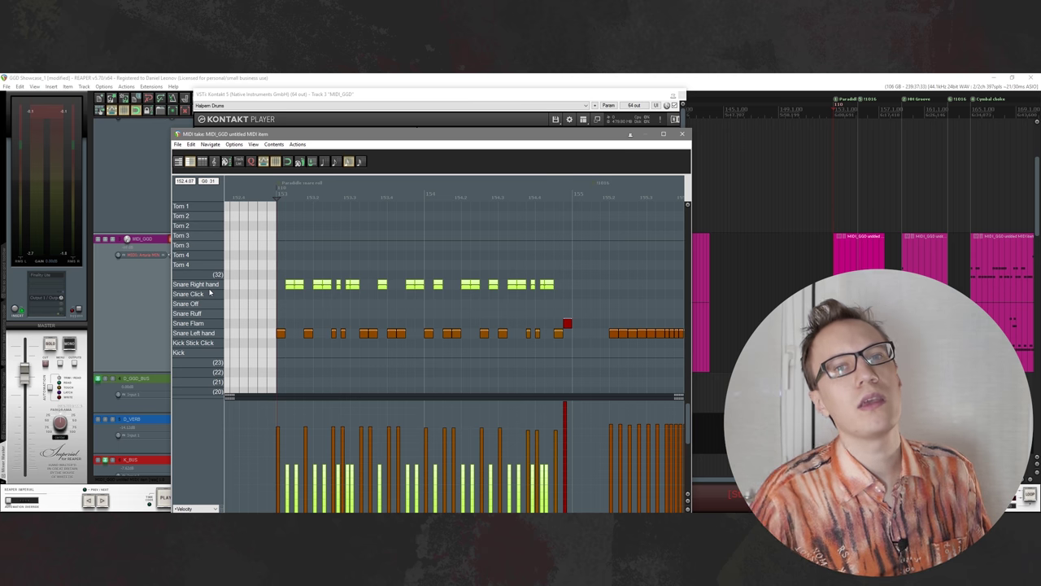
drag(578, 244, 261, 299)
drag(311, 472, 314, 478)
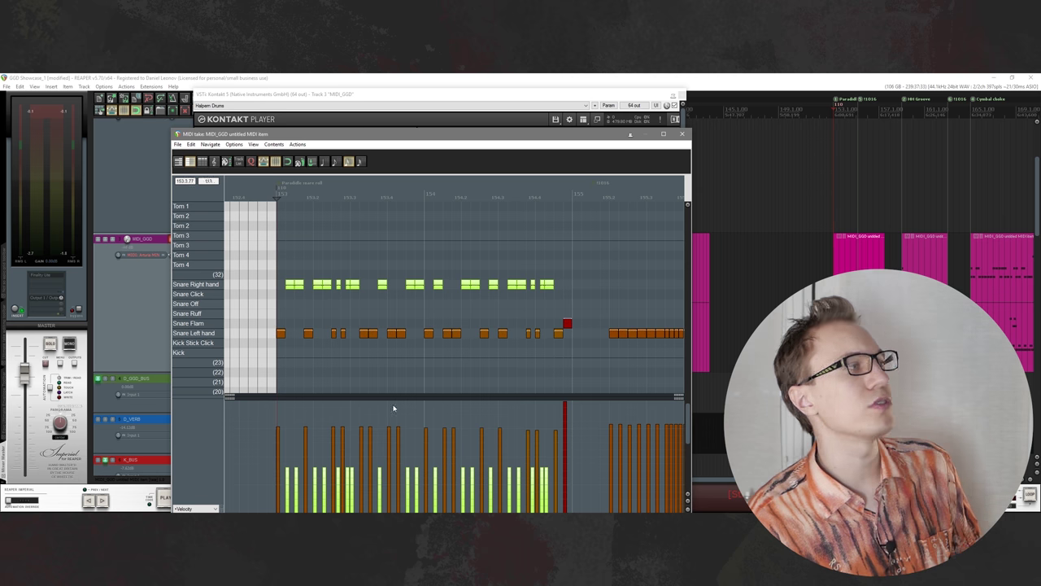
scroll(523, 290, right, 5)
drag(278, 307, 621, 352)
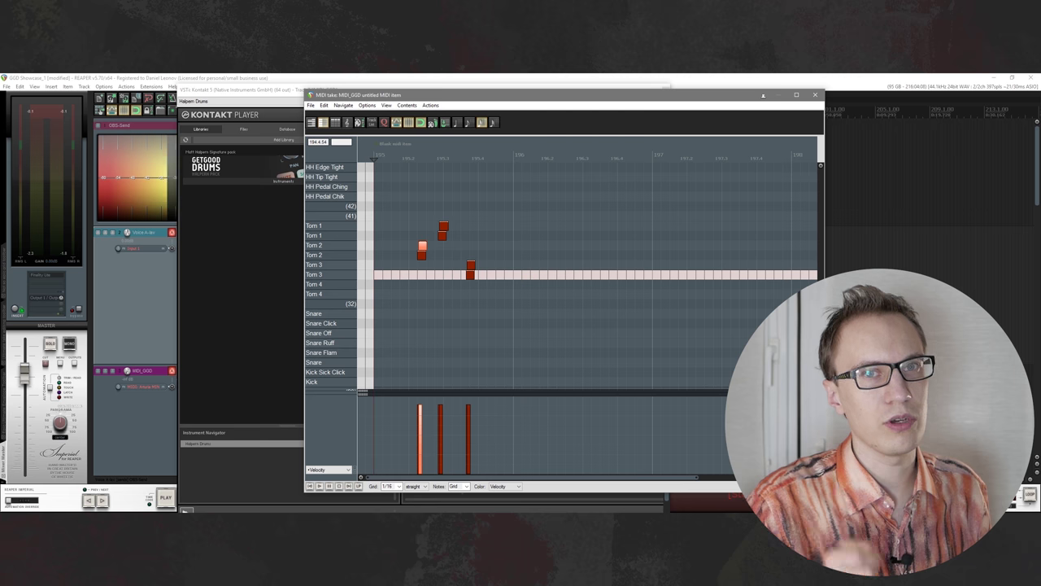
Audition both Tom 4 keys and play the paired tom notes in measure 195
click(333, 299)
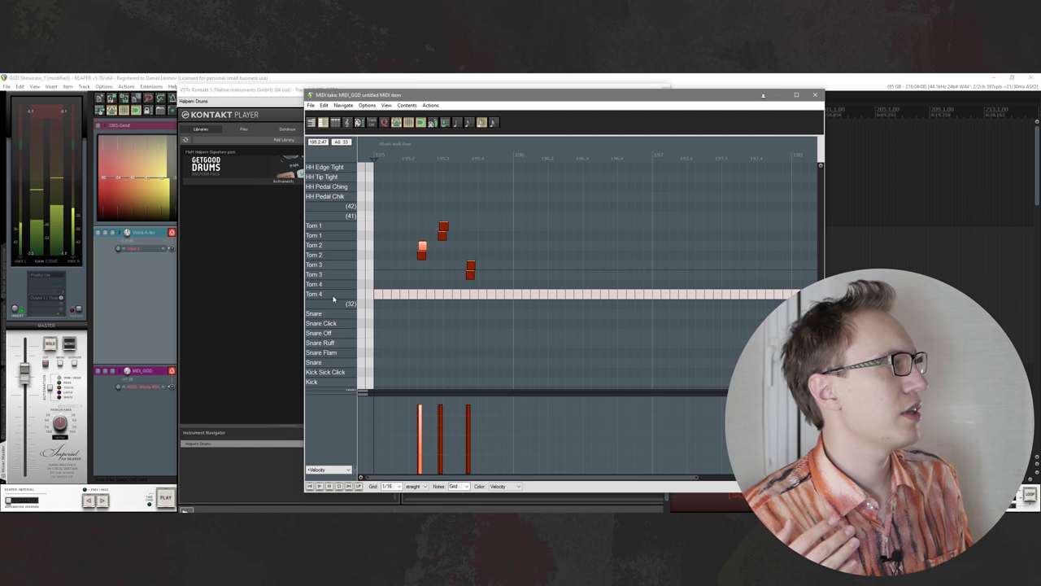
click(322, 284)
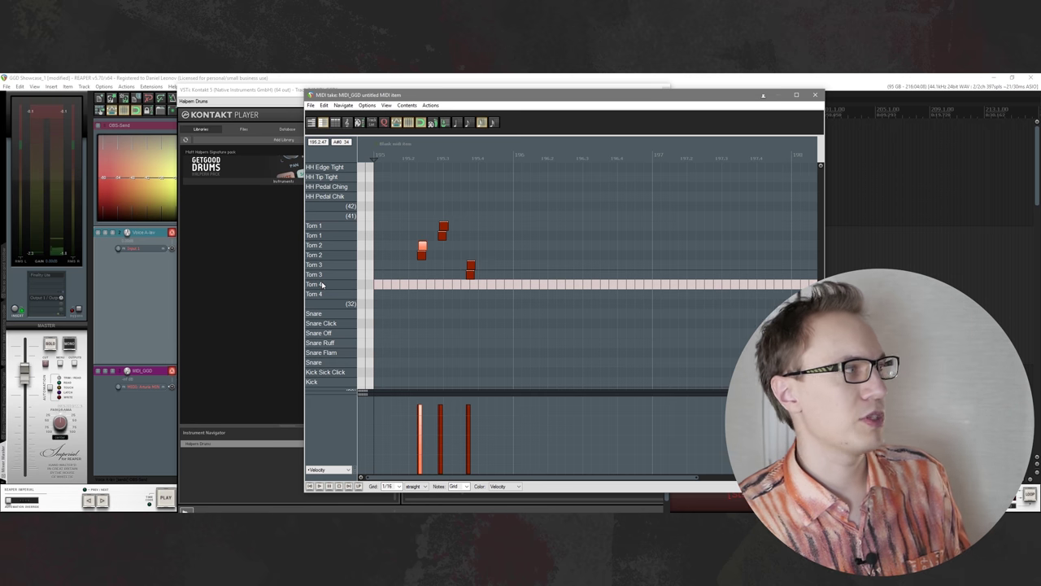
click(393, 159)
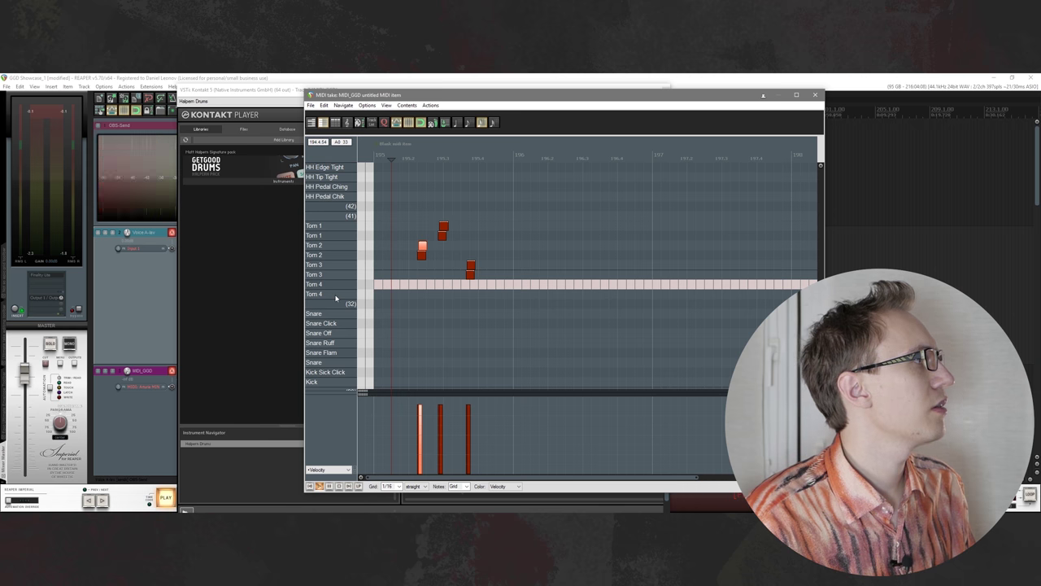
key(space)
key(space)
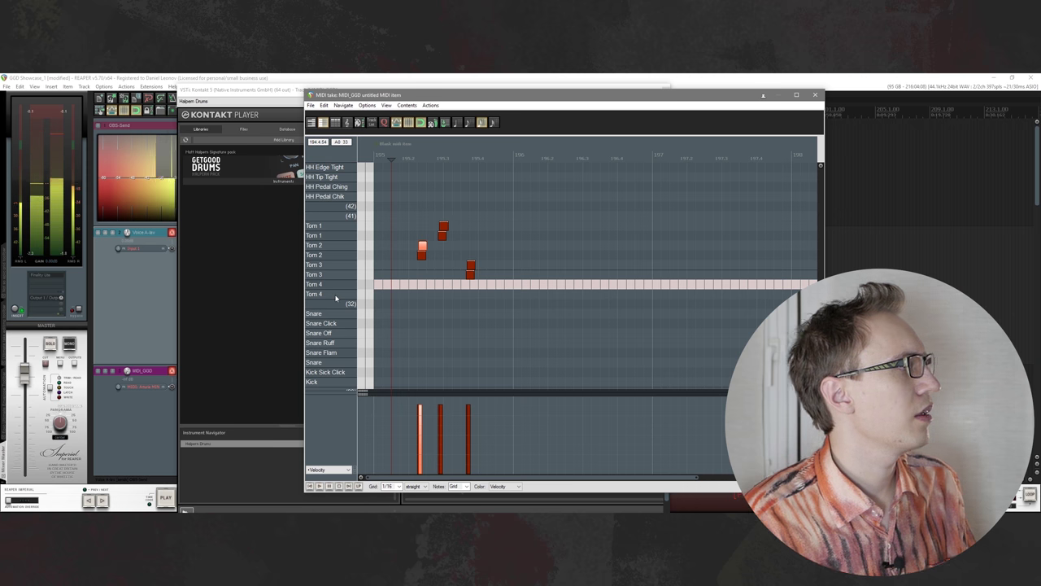
Load the RevB Pill Hat version of the GGD Reaper note-name map for the drum take
scroll(336, 298, up, 8)
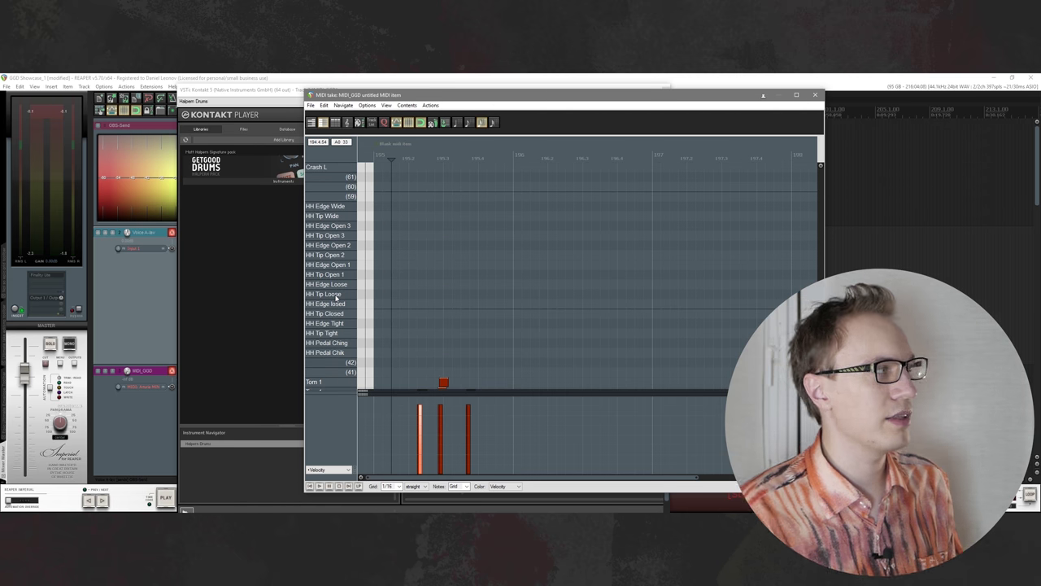
click(376, 362)
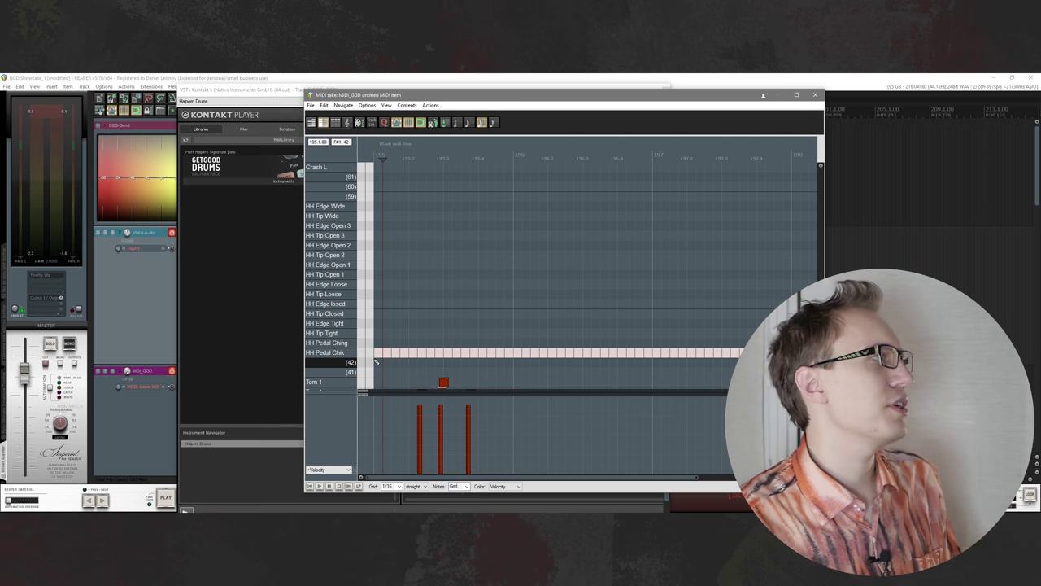
click(310, 104)
mouse_move(376, 159)
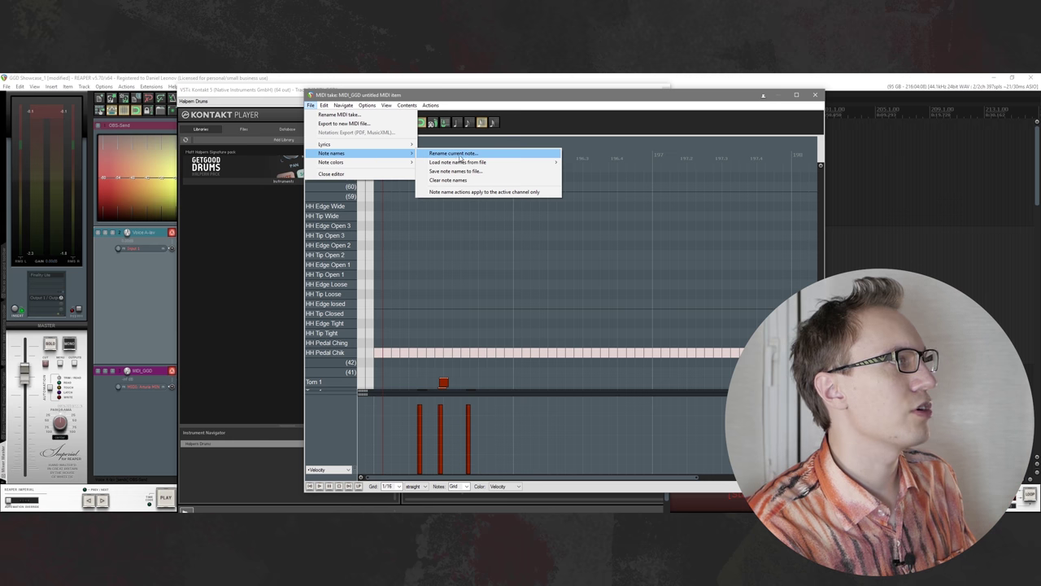
mouse_move(487, 163)
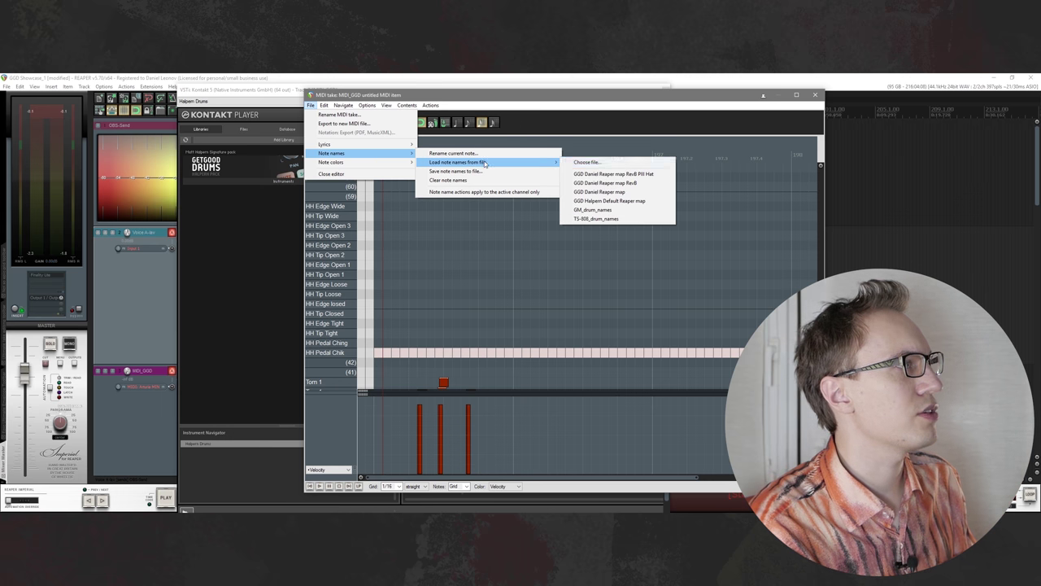
click(634, 175)
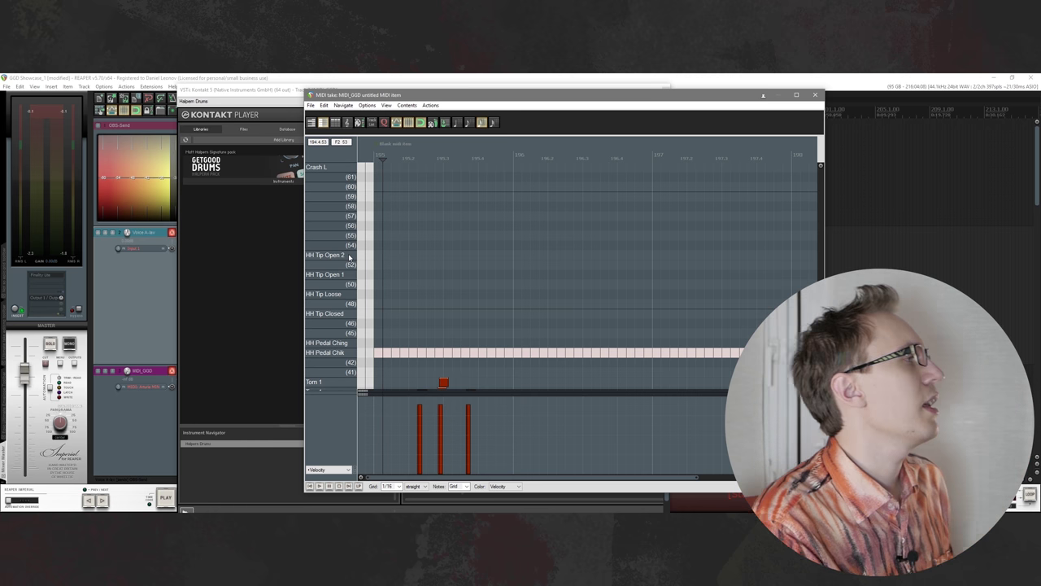
Add a note on the Ride Bell Shoulder row in measure 195 and move it up to note 78
scroll(350, 257, up, 4)
scroll(348, 281, up, 6)
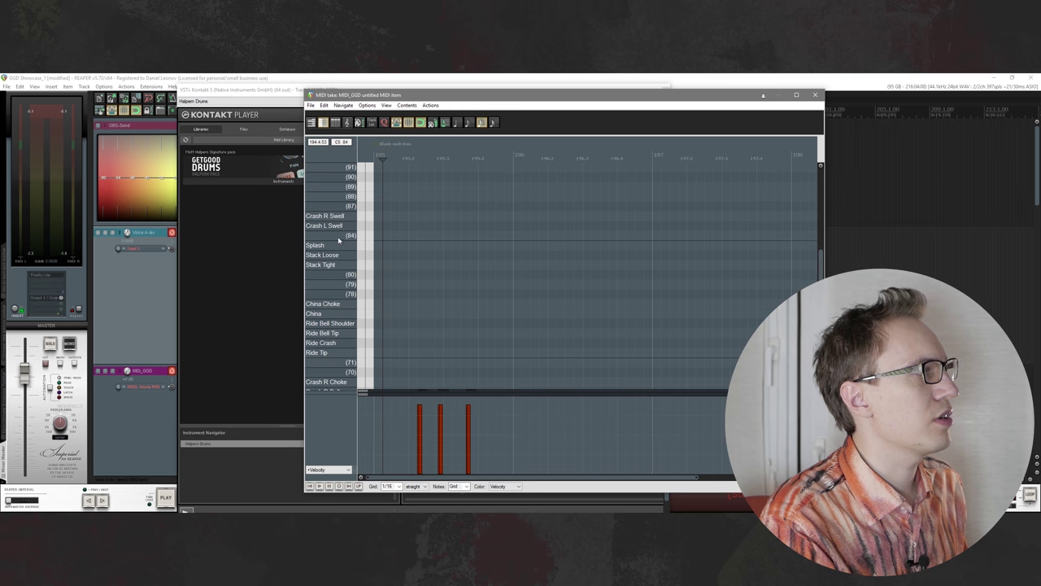
key(ctrl+v)
key(Up)
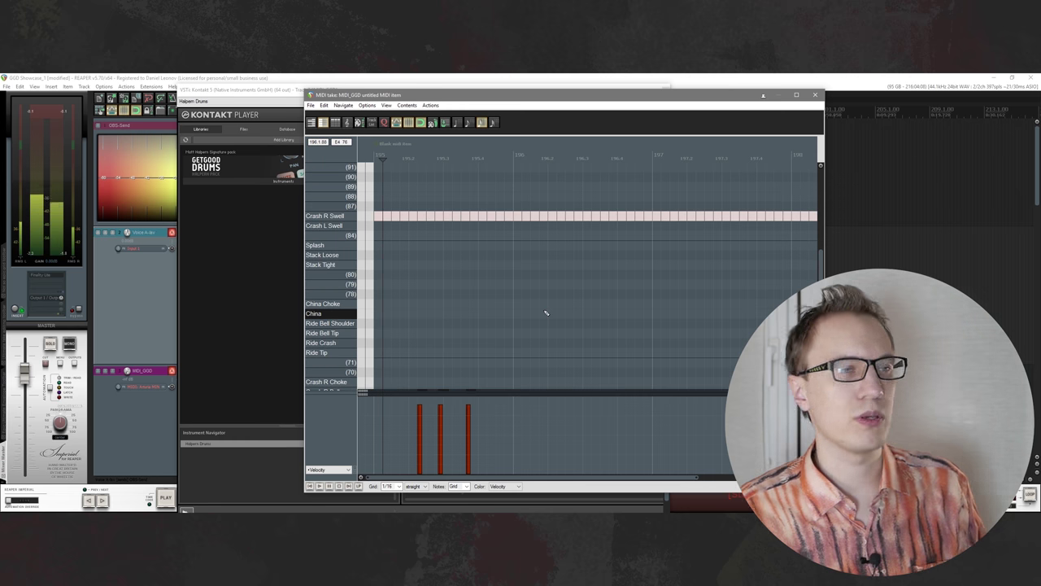
click(424, 327)
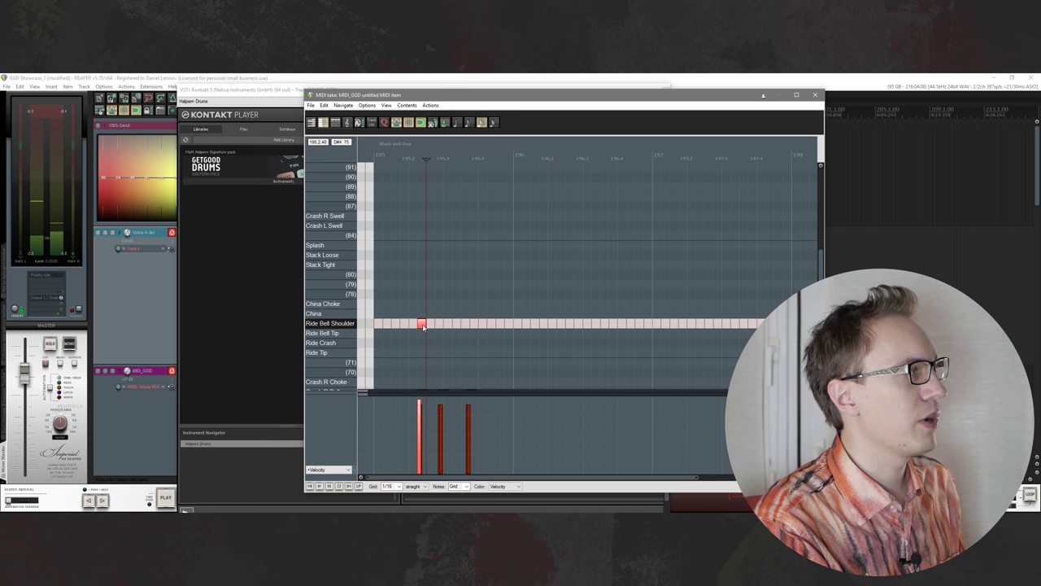
drag(424, 327, 431, 294)
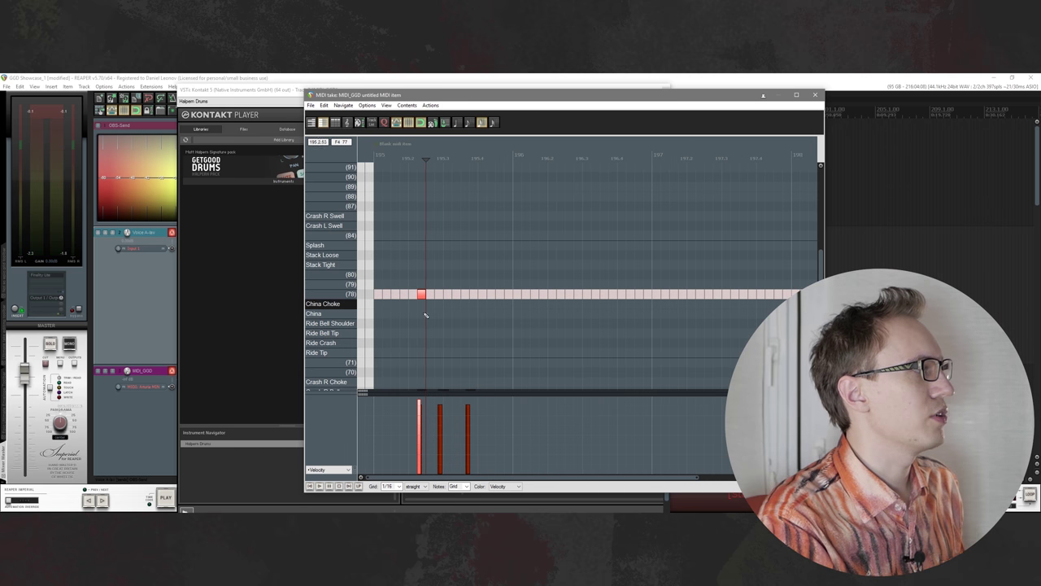
Add a Crash L note in measure 195, just before the note on row 78, and move it up to Crash R
scroll(348, 325, down, 1)
scroll(335, 346, down, 2)
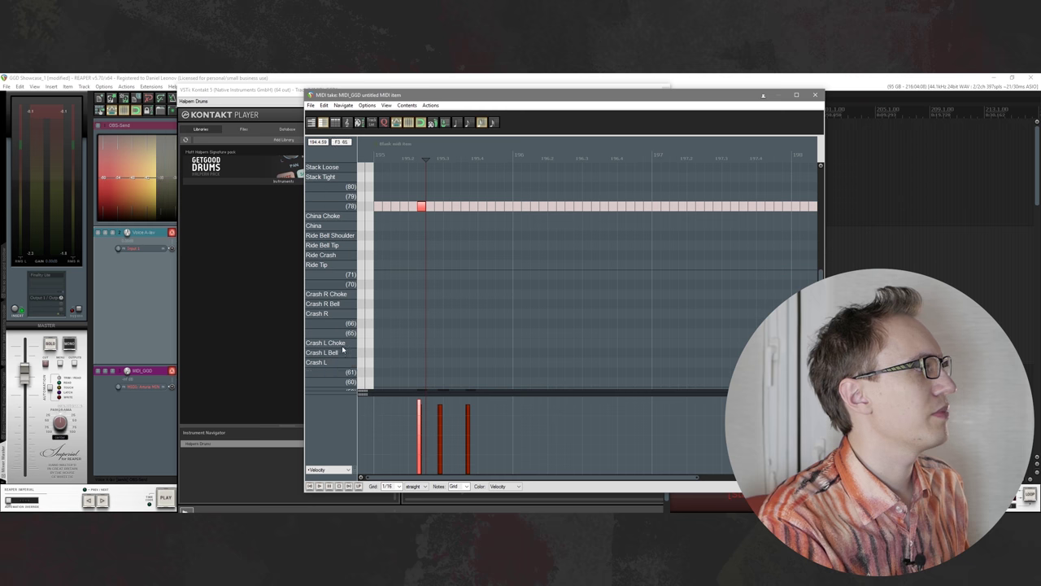
click(411, 363)
drag(411, 363, 414, 315)
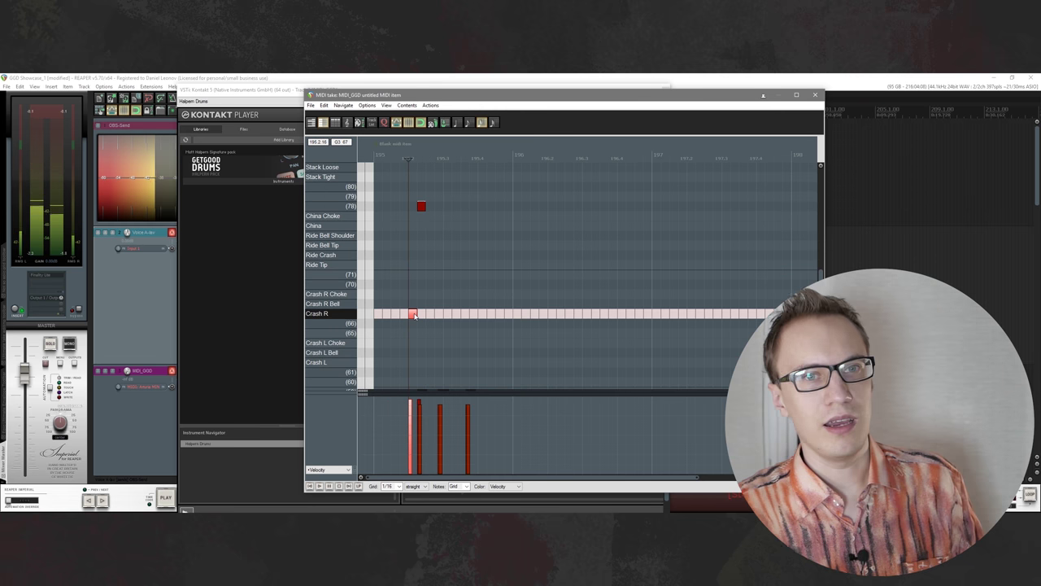